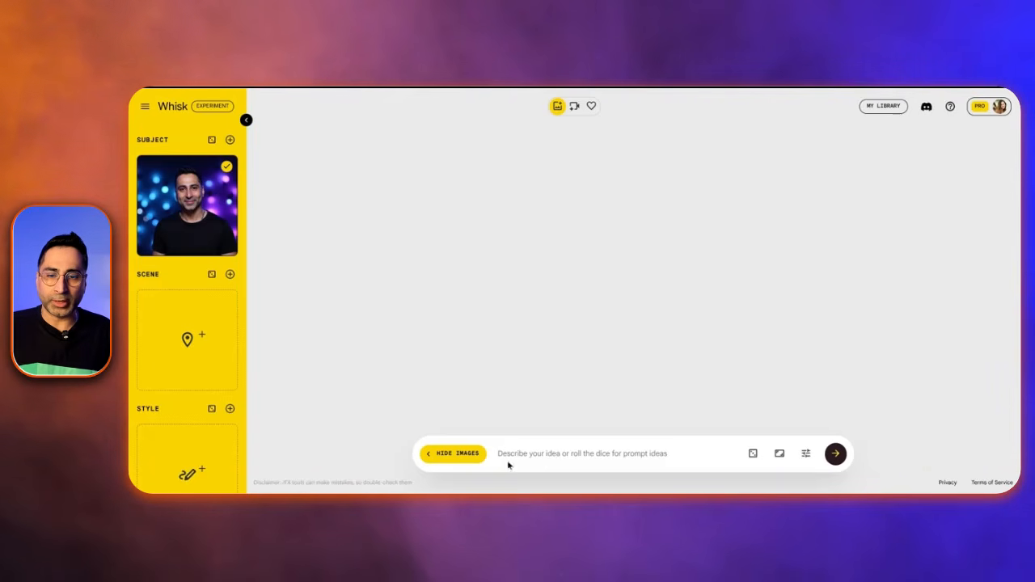
Enter the prompt "Make the man wear an amazing jacket to be party ready. Make sure his face is visible and the image is a full body image.".
{"action": "type", "text": "Make the man wear an amazing jacket to be party ready. Make sure his face is visible and the image is a full body image."}
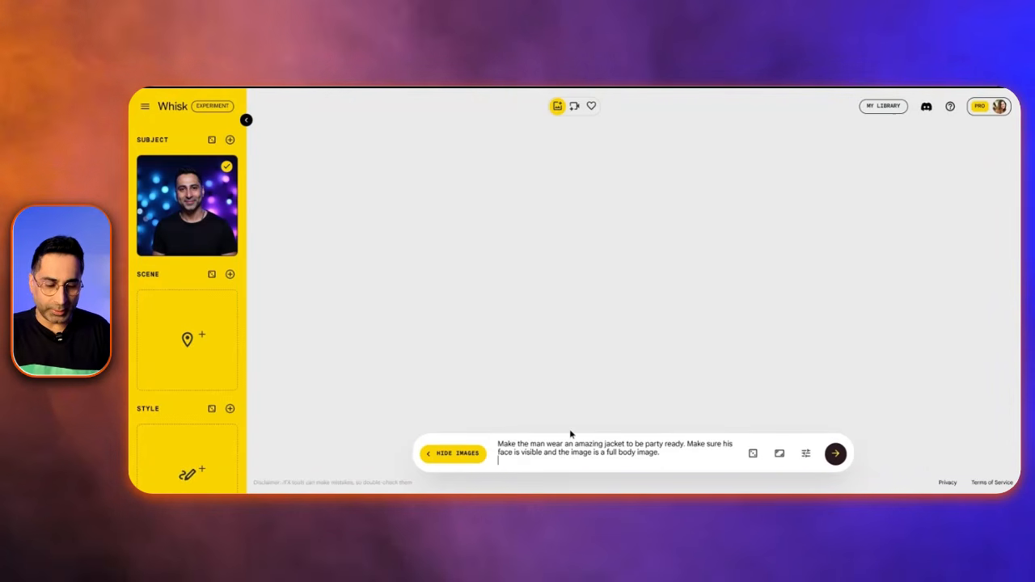
{"action": "key", "text": "BackSpace"}
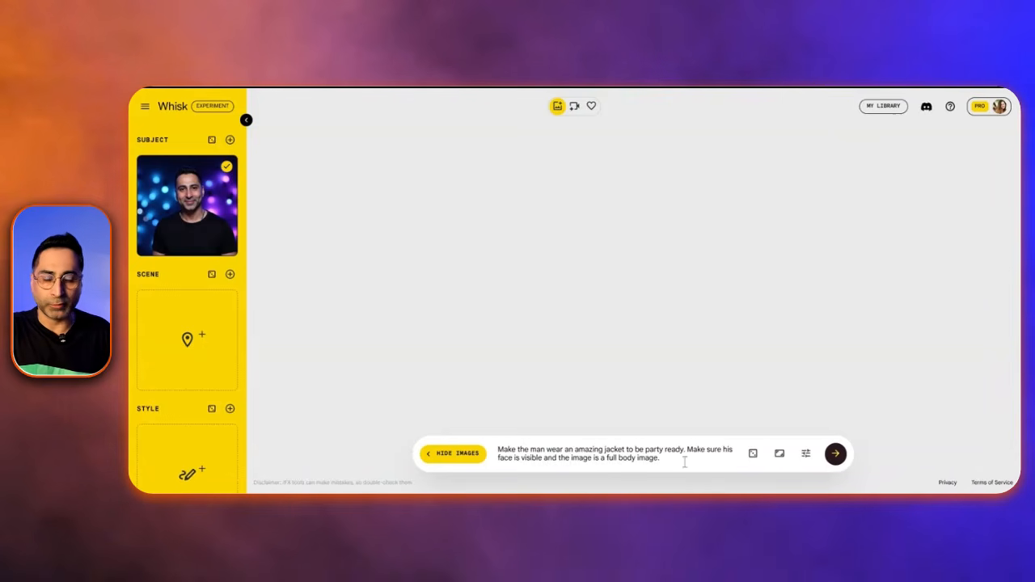
Try the 1:1 square and 9:16 portrait aspect ratios, and return to 16:9 landscape.
{"action": "left_click", "coordinate": [779, 455]}
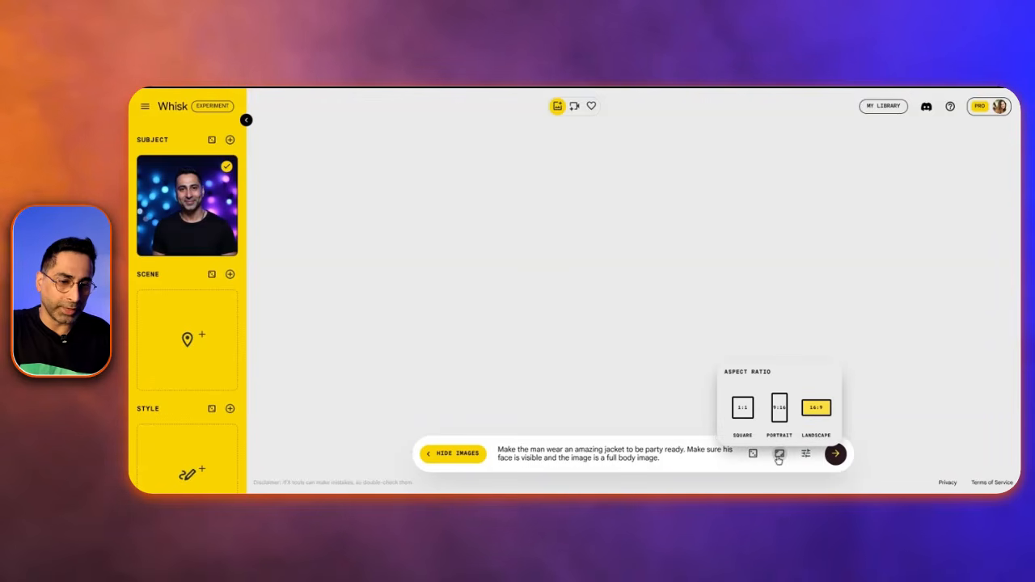
{"action": "left_click", "coordinate": [743, 416]}
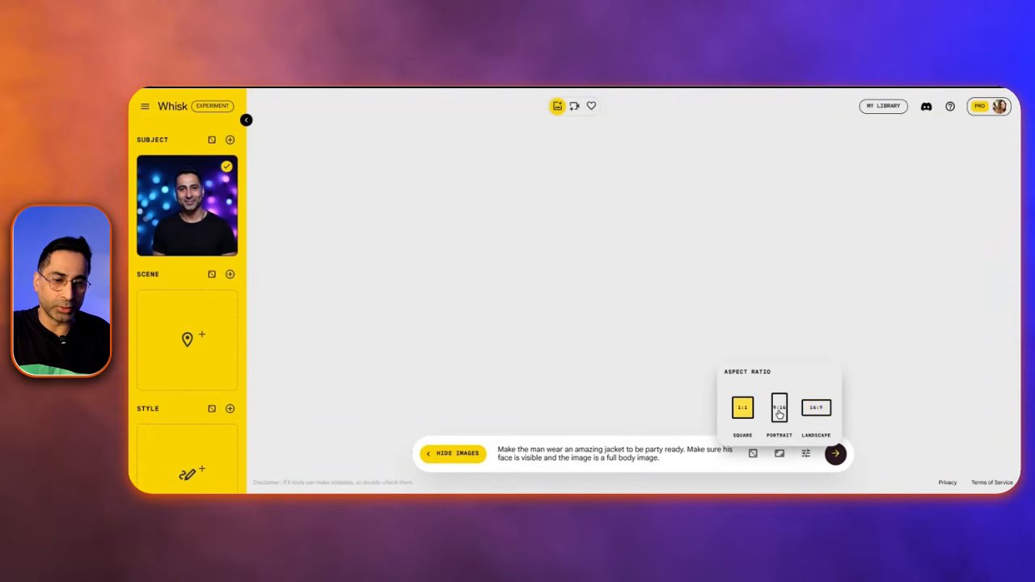
{"action": "left_click", "coordinate": [779, 415]}
{"action": "left_click", "coordinate": [815, 409]}
Turn off Precise Reference and generate images of the man from the jacket prompt.
{"action": "left_click", "coordinate": [804, 455]}
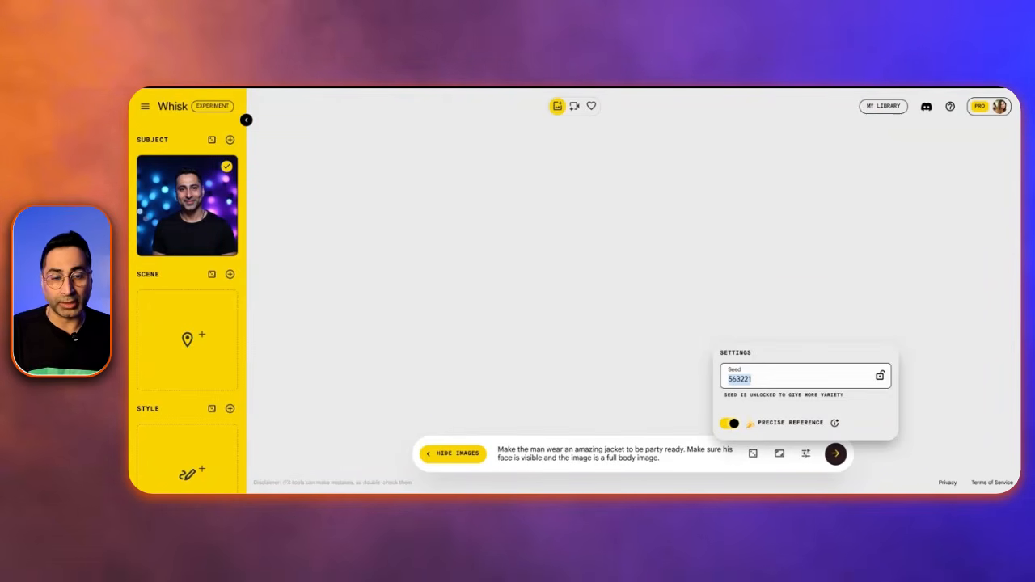
{"action": "left_click", "coordinate": [728, 426]}
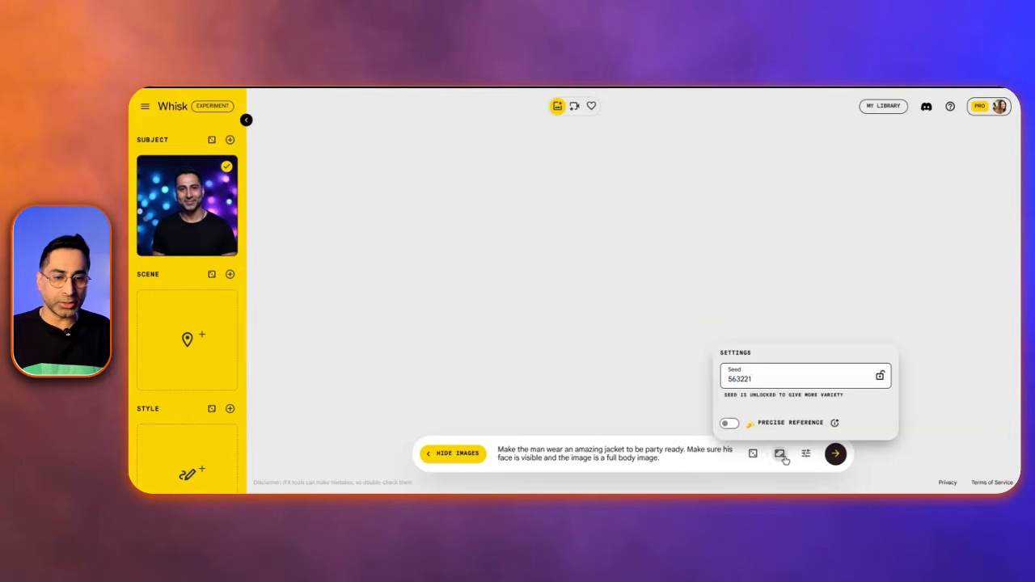
{"action": "left_click", "coordinate": [836, 453]}
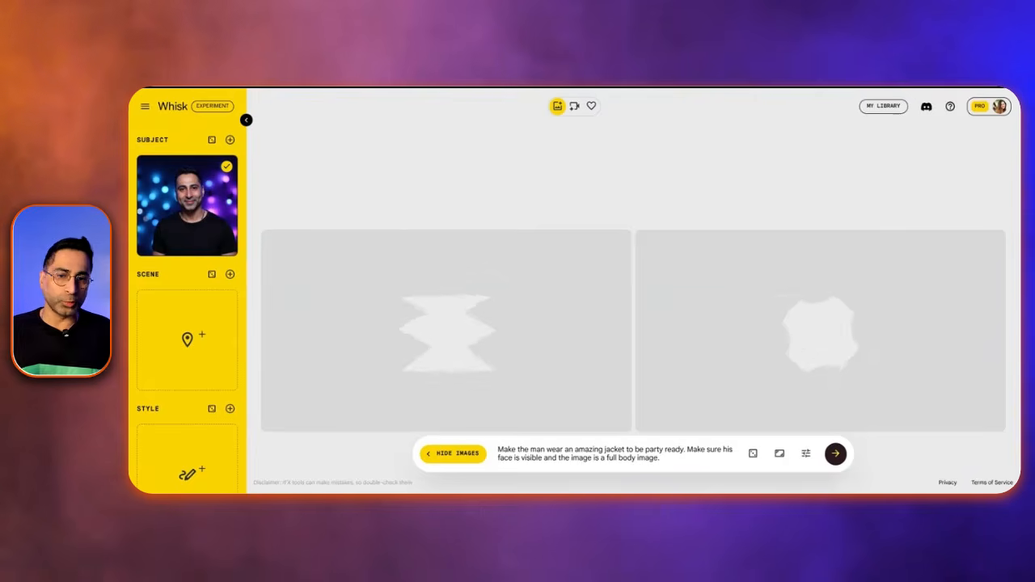
{"action": "mouse_move", "coordinate": [207, 216]}
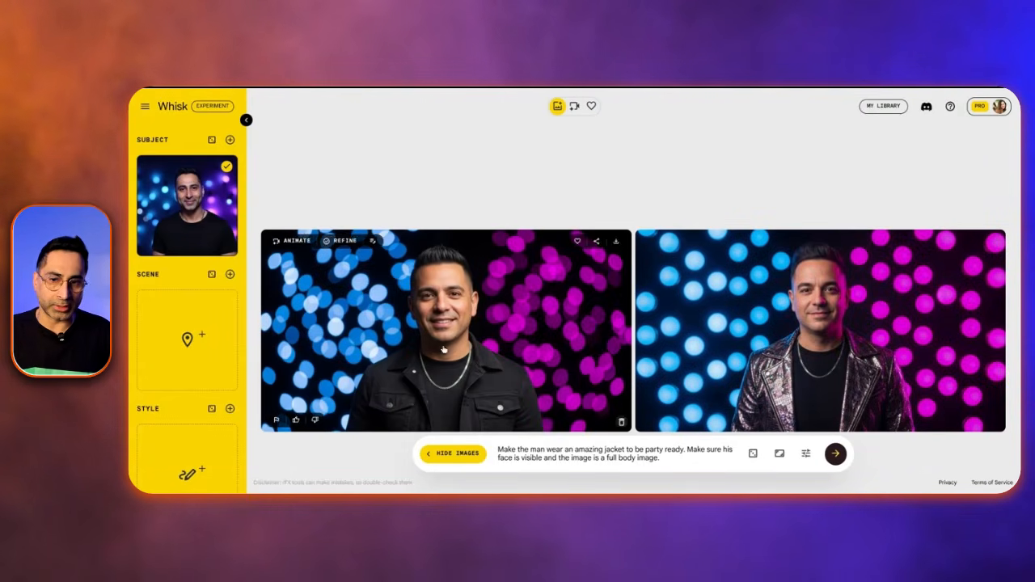
{"action": "mouse_move", "coordinate": [473, 333]}
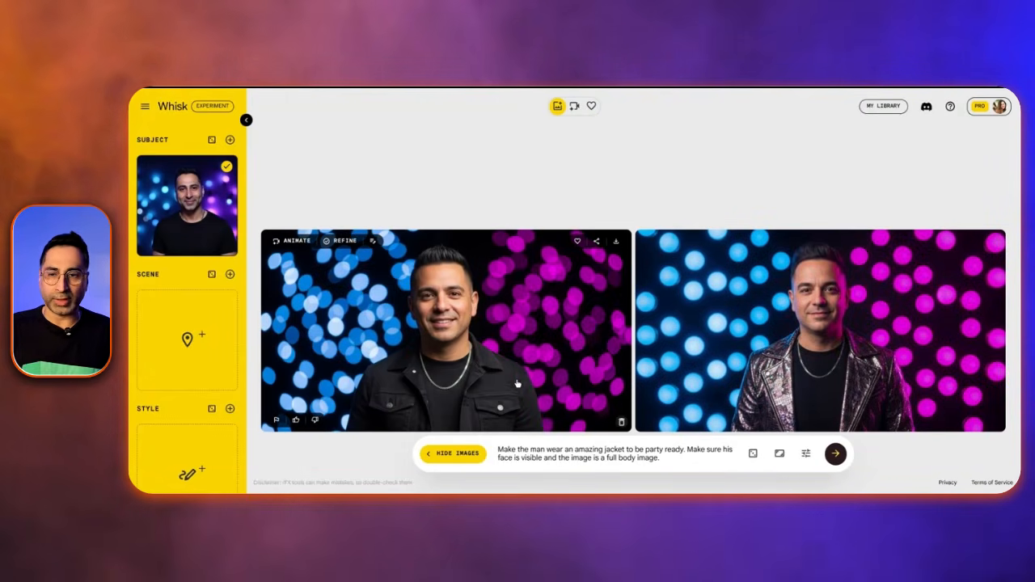
Turn Precise Reference on and generate another pair of images from the same jacket prompt.
{"action": "left_click", "coordinate": [807, 453]}
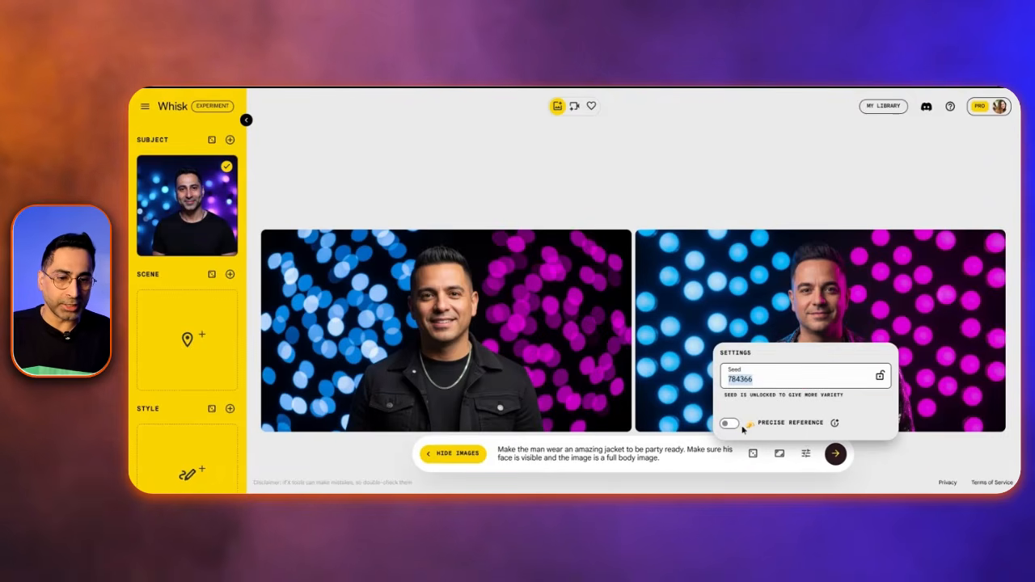
{"action": "left_click", "coordinate": [735, 424]}
{"action": "left_click", "coordinate": [836, 454]}
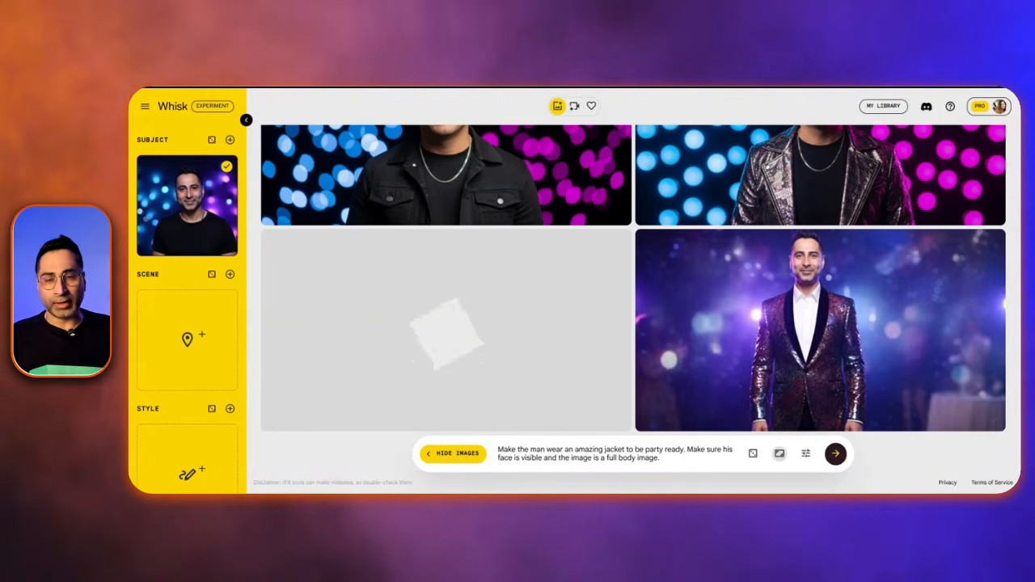
Examine the newly generated party jacket image enlarged and compare it with the other results.
{"action": "left_click", "coordinate": [490, 325]}
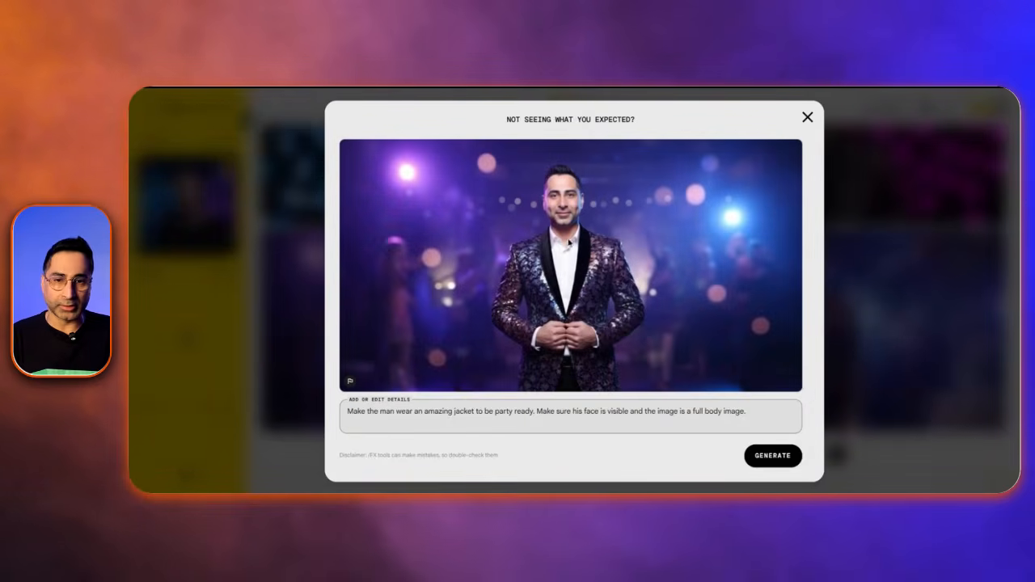
{"action": "key", "text": "Escape"}
{"action": "scroll", "coordinate": [540, 271], "scroll_direction": "up", "scroll_amount": 1}
{"action": "left_click", "coordinate": [526, 258]}
{"action": "key", "text": "Escape"}
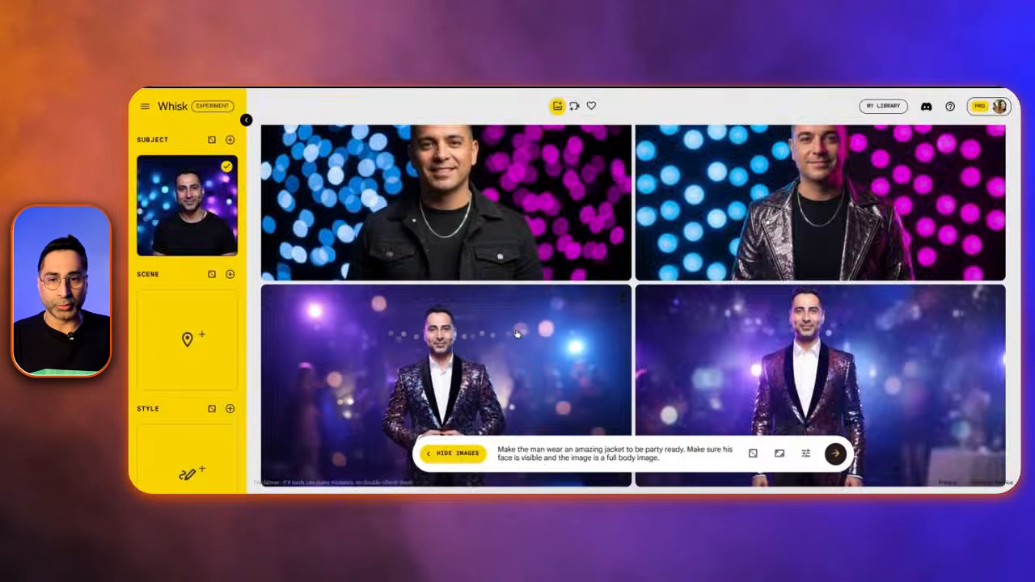
{"action": "left_click", "coordinate": [481, 369]}
{"action": "key", "text": "Escape"}
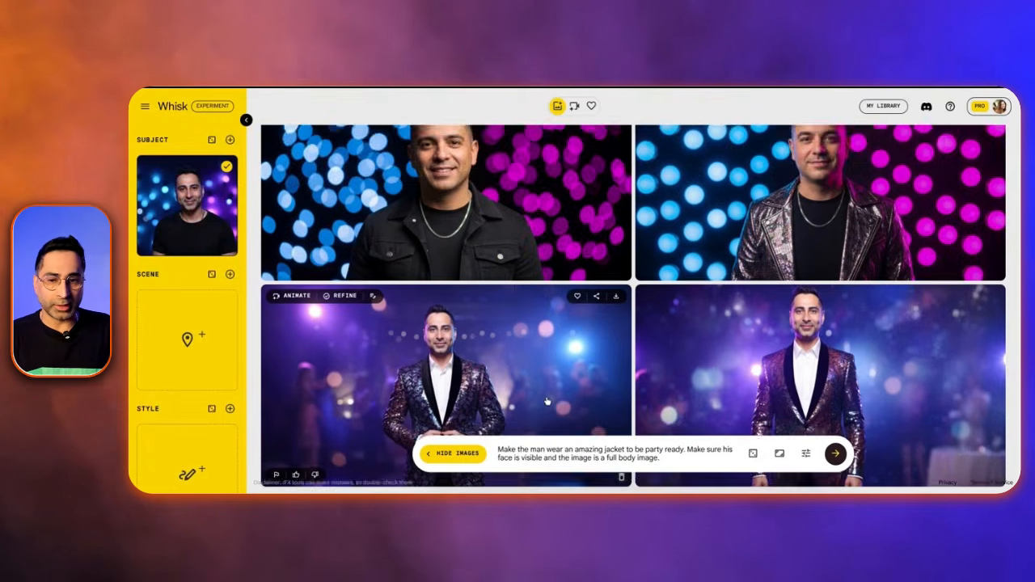
{"action": "scroll", "coordinate": [534, 393], "scroll_direction": "down", "scroll_amount": 1}
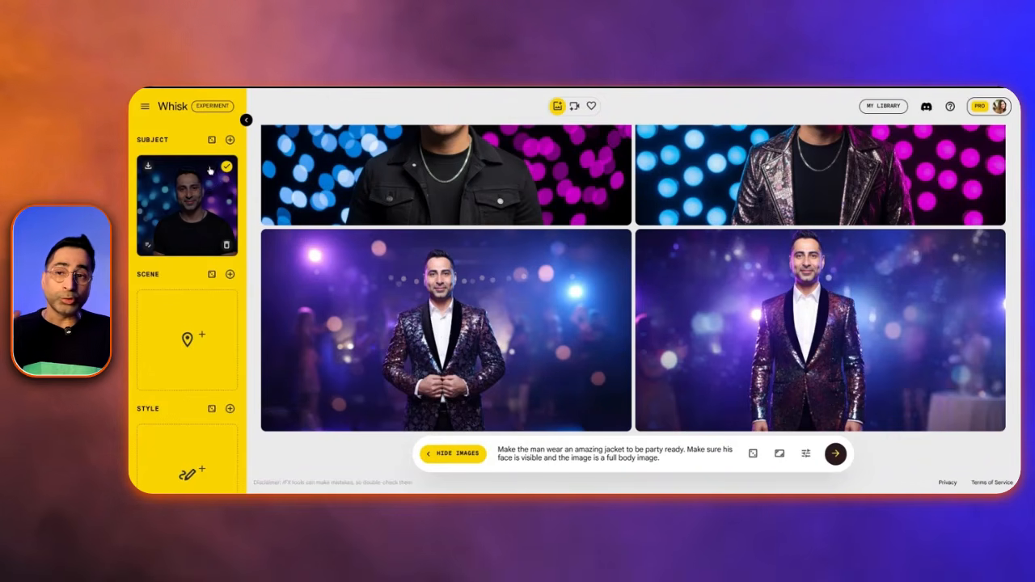
Add the Sauvage bottle image as a second subject and generate images with "holding the suavue perfume bottle" added to the jacket prompt.
{"action": "left_click", "coordinate": [230, 141]}
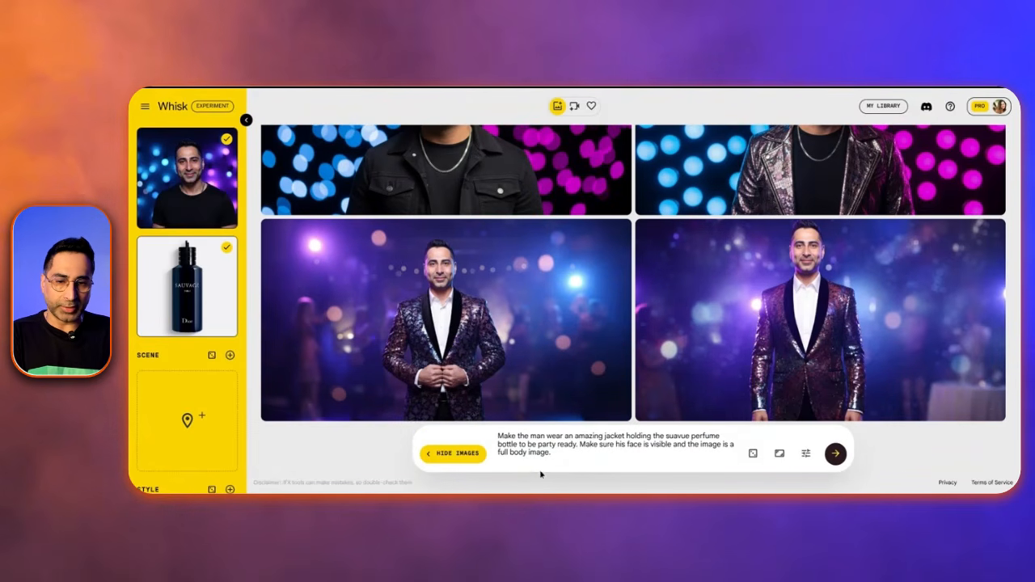
{"action": "key", "text": "BackSpace"}
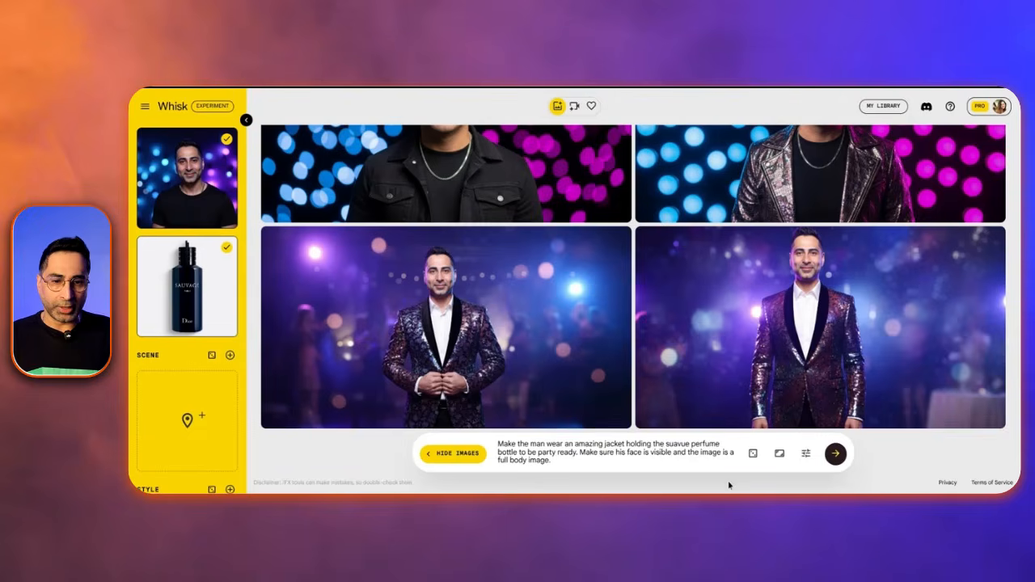
{"action": "left_click", "coordinate": [837, 455]}
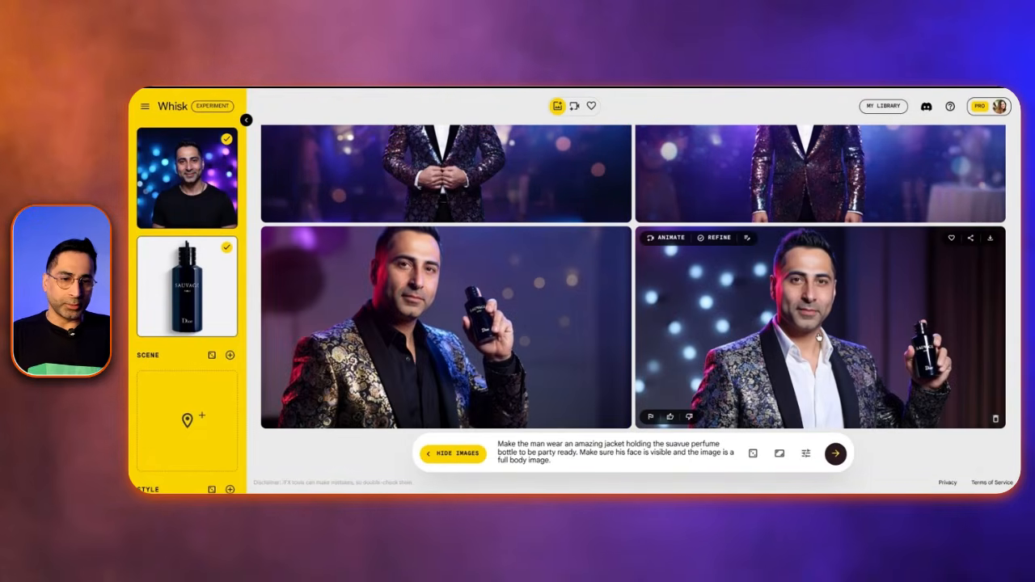
{"action": "left_click", "coordinate": [819, 338]}
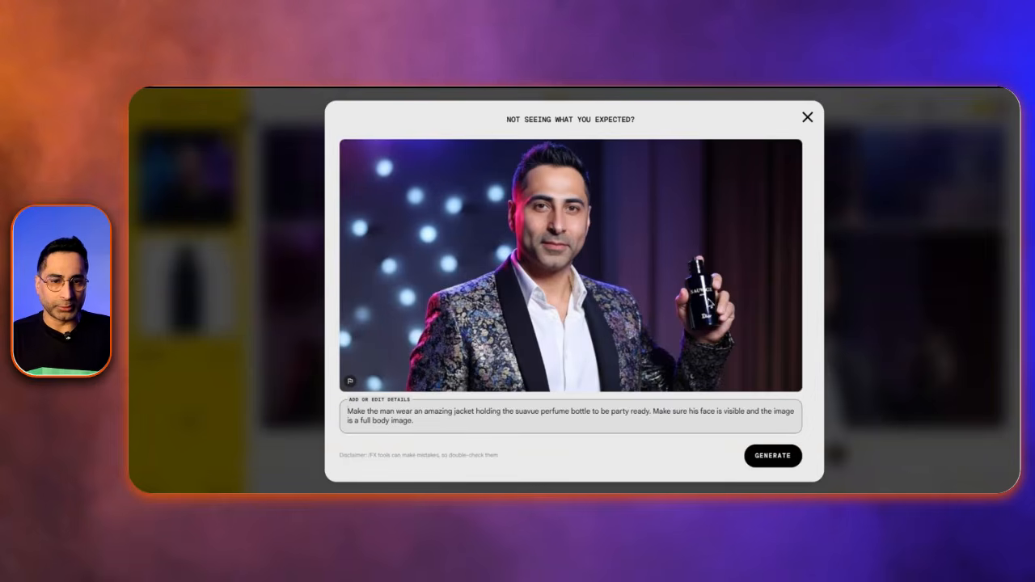
{"action": "left_click", "coordinate": [807, 117]}
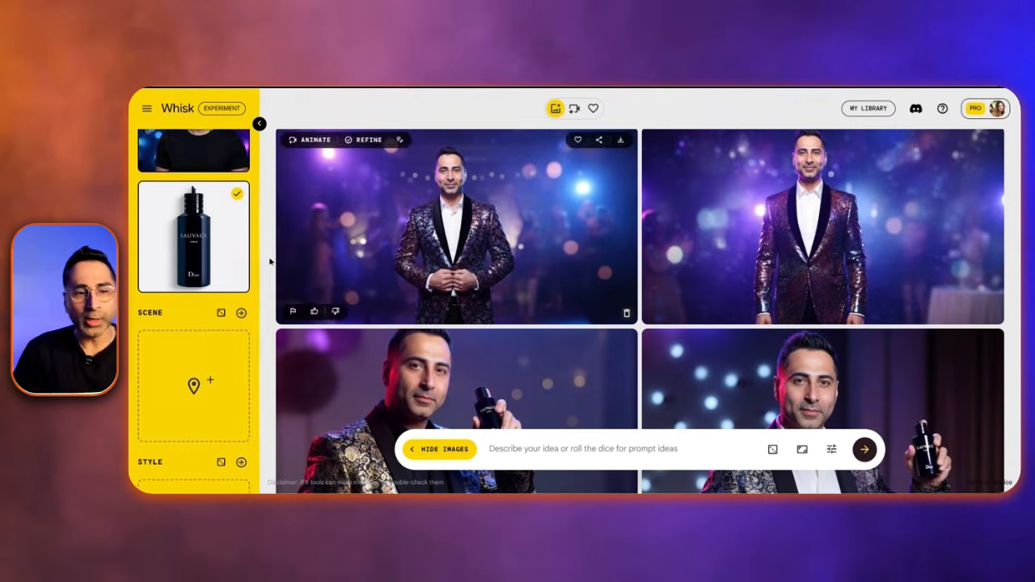
Upload the grey luxury car photo as the scene and generate images with the prompt "Put everything together".
{"action": "scroll", "coordinate": [194, 340], "scroll_direction": "down", "scroll_amount": 1}
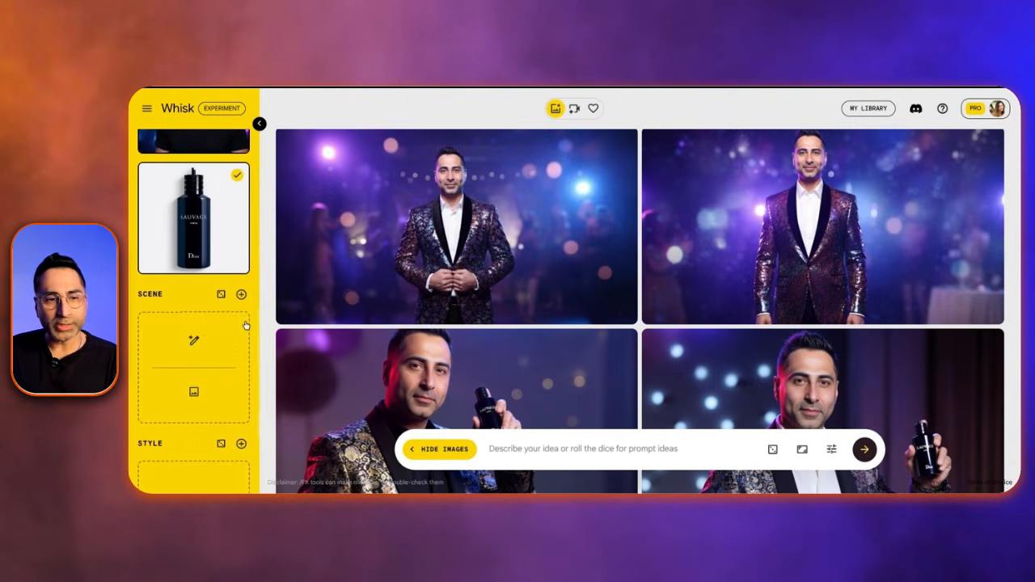
{"action": "scroll", "coordinate": [189, 347], "scroll_direction": "down", "scroll_amount": 1}
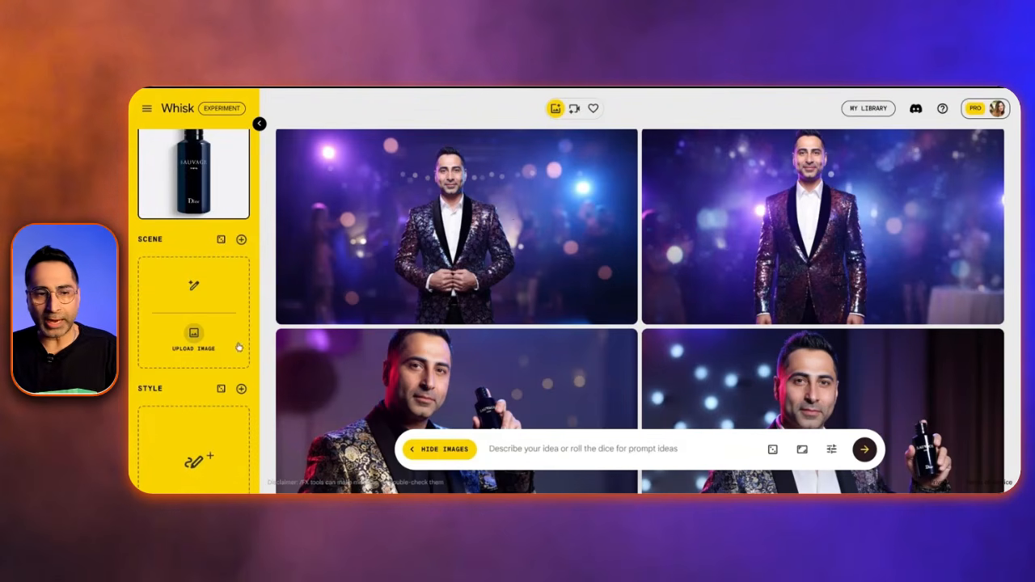
{"action": "left_click", "coordinate": [239, 347]}
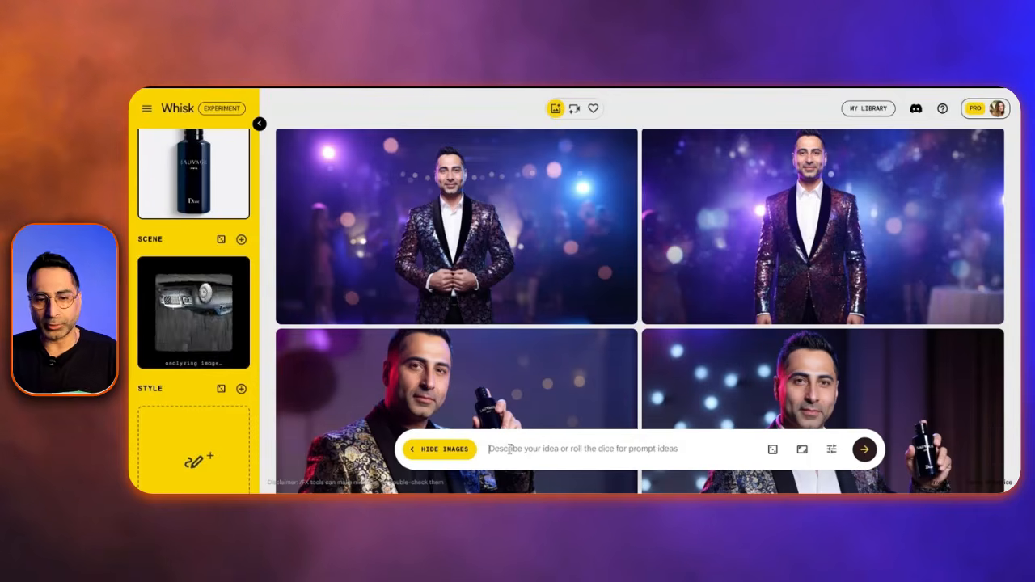
{"action": "type", "text": "Put everything together"}
{"action": "key", "text": "Return"}
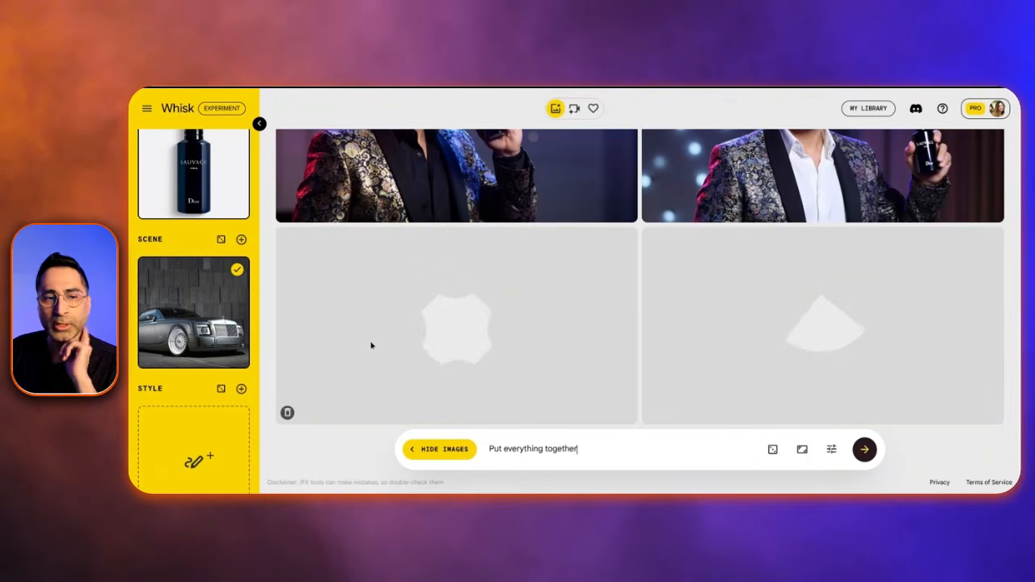
Review the subject and scene references, and examine the generated images of the man with the car and perfume bottle enlarged.
{"action": "scroll", "coordinate": [216, 262], "scroll_direction": "up", "scroll_amount": 2}
{"action": "scroll", "coordinate": [215, 262], "scroll_direction": "up", "scroll_amount": 1}
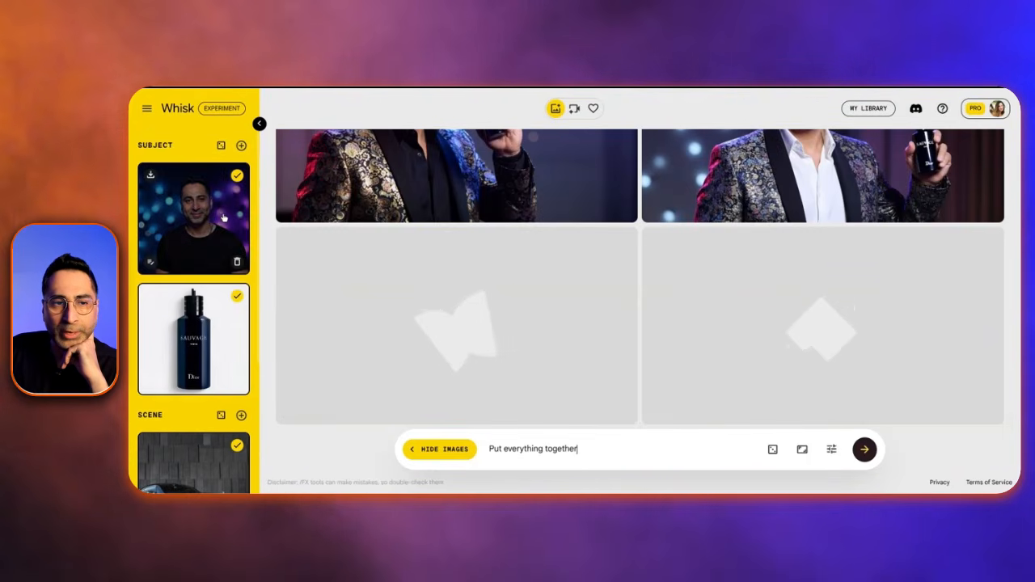
{"action": "scroll", "coordinate": [216, 291], "scroll_direction": "down", "scroll_amount": 3}
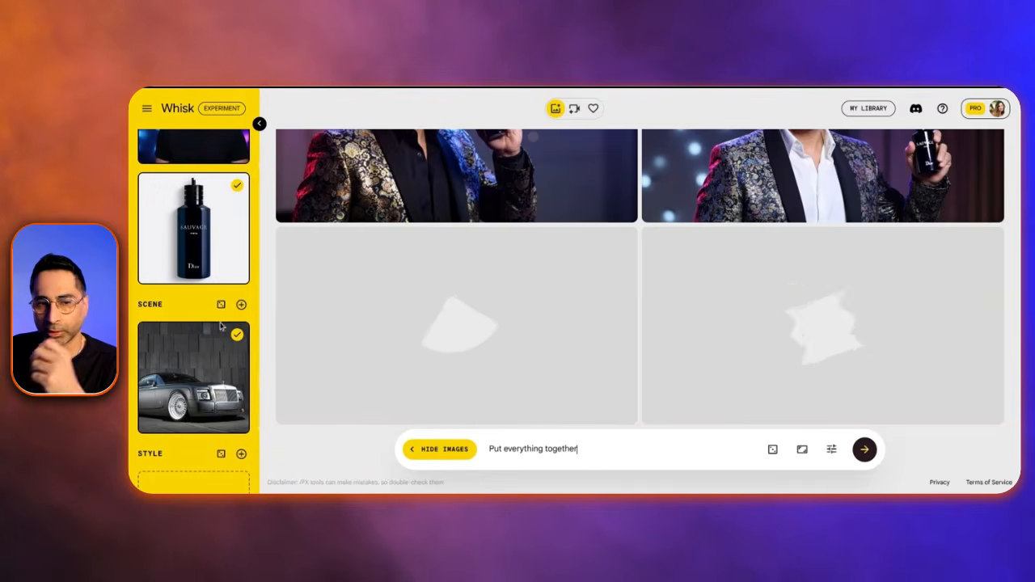
{"action": "scroll", "coordinate": [205, 374], "scroll_direction": "down", "scroll_amount": 1}
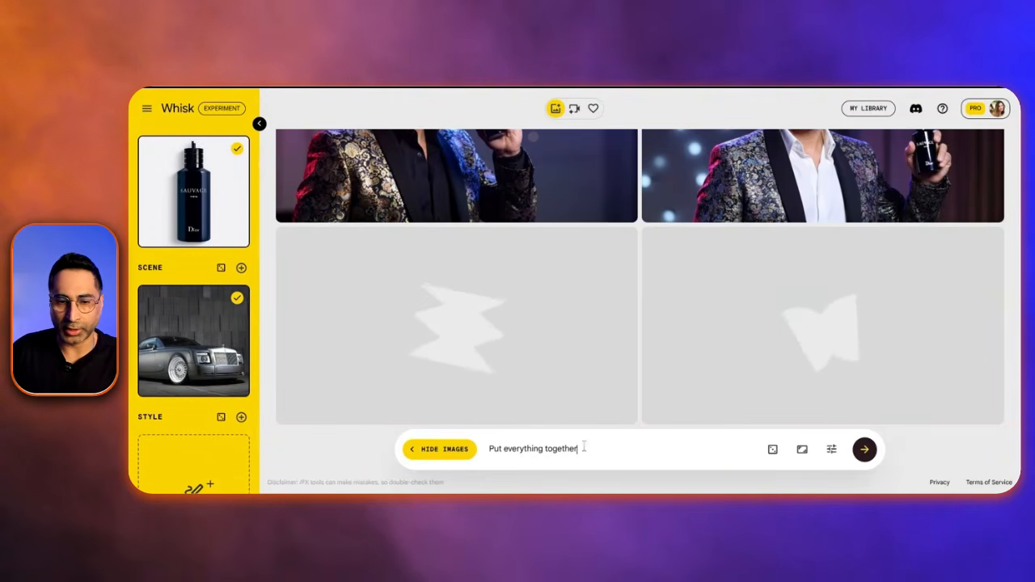
{"action": "left_click", "coordinate": [542, 348]}
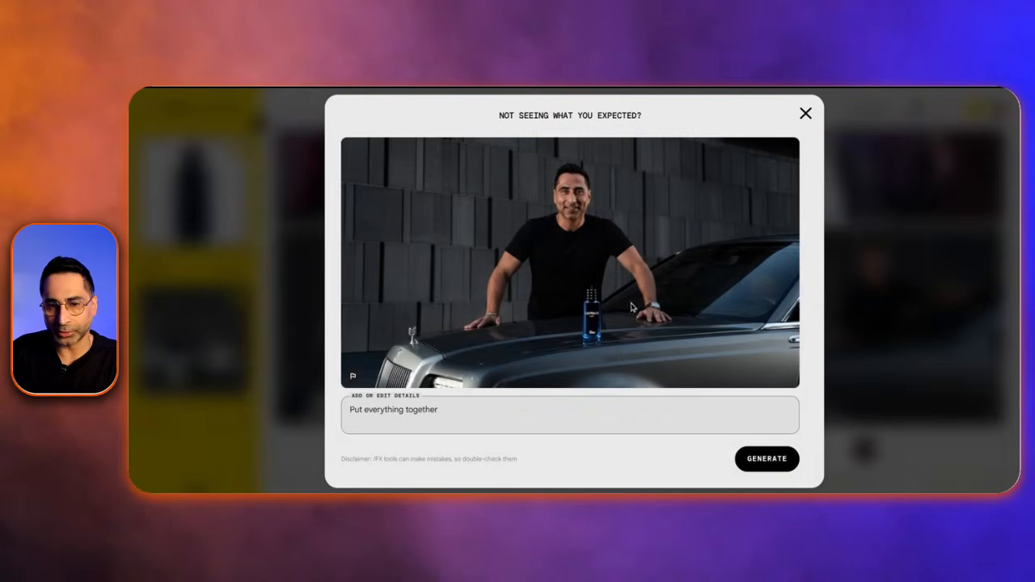
{"action": "key", "text": "Escape"}
{"action": "left_click", "coordinate": [802, 324]}
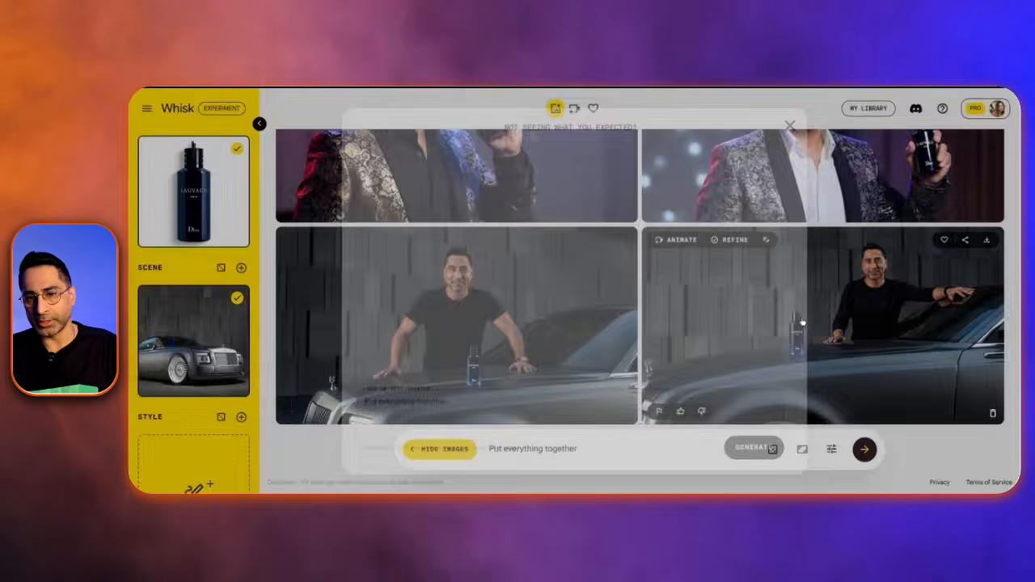
{"action": "key", "text": "Escape"}
Add a second scene image generated from the description "party in a night club".
{"action": "mouse_move", "coordinate": [234, 382]}
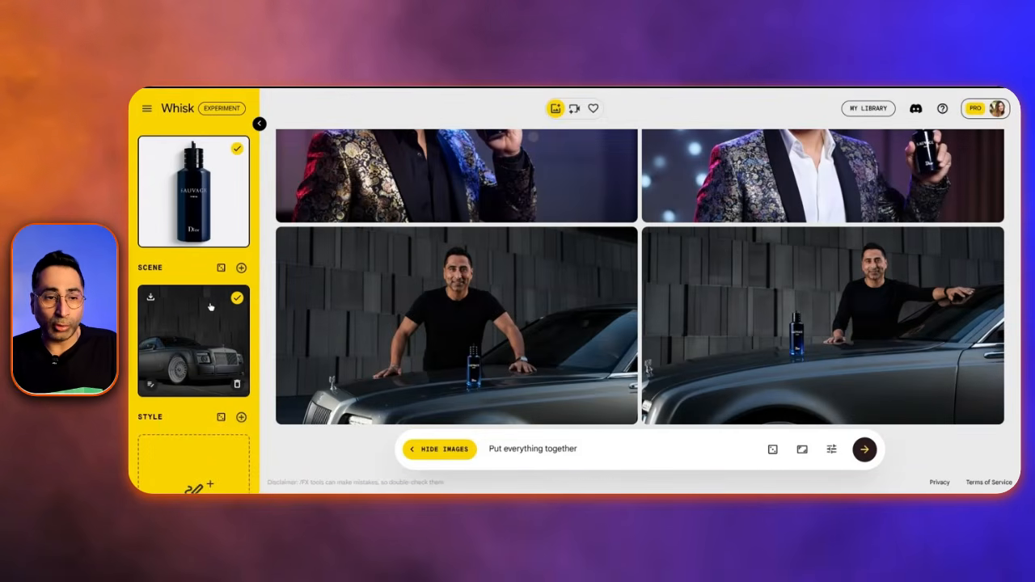
{"action": "left_click", "coordinate": [241, 267]}
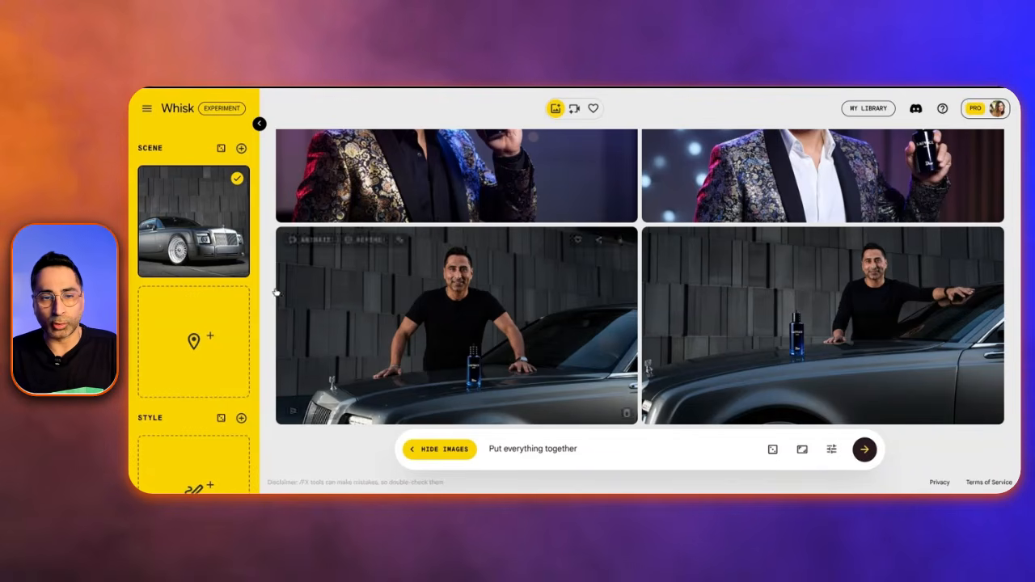
{"action": "left_click", "coordinate": [199, 324]}
{"action": "type", "text": "party in a night club"}
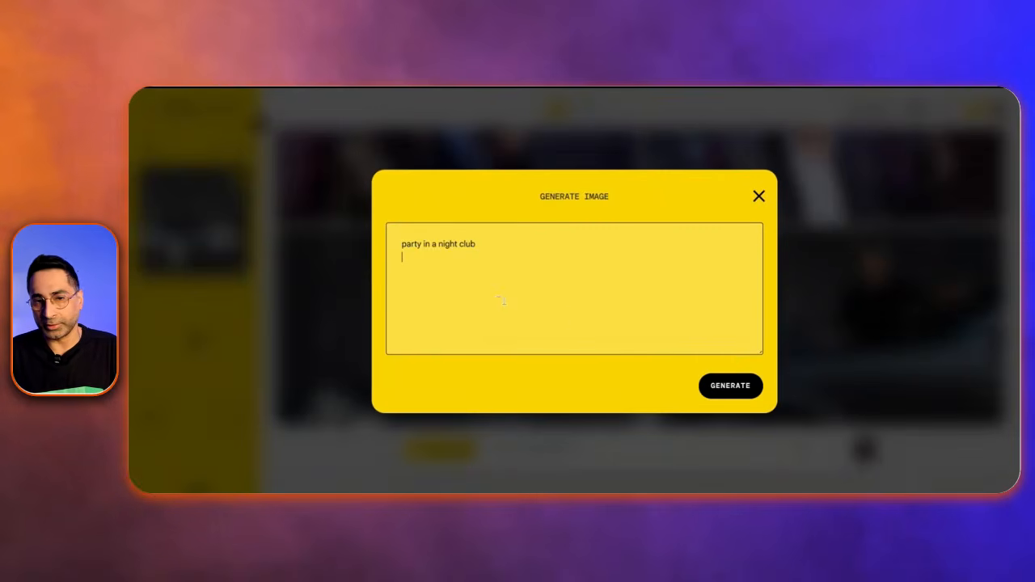
{"action": "left_click", "coordinate": [746, 386]}
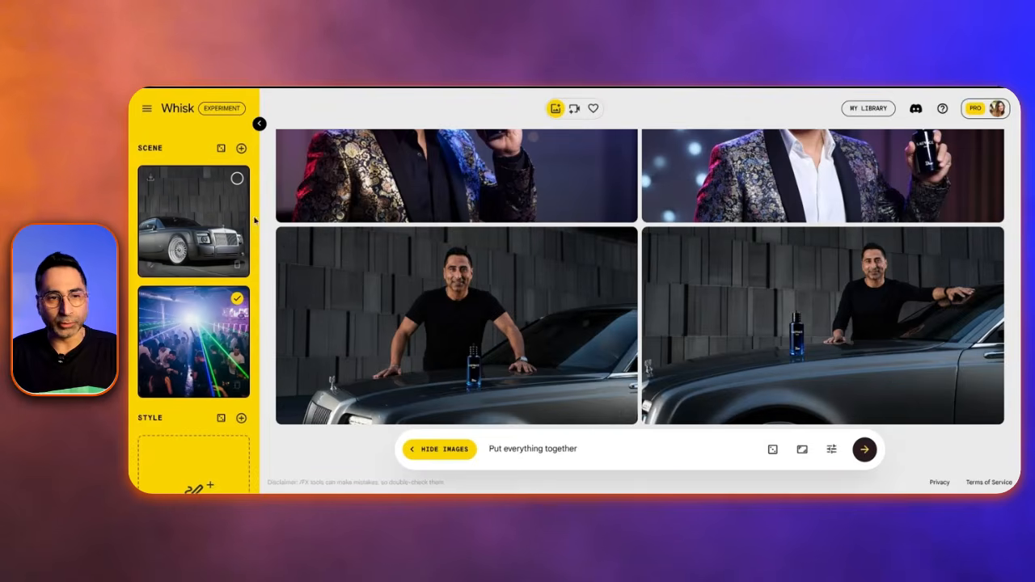
Generate images that combine the man and perfume bottle with the night club scene, keeping the prompt "Put everything together".
{"action": "left_click", "coordinate": [863, 451]}
{"action": "scroll", "coordinate": [226, 217], "scroll_direction": "up", "scroll_amount": 5}
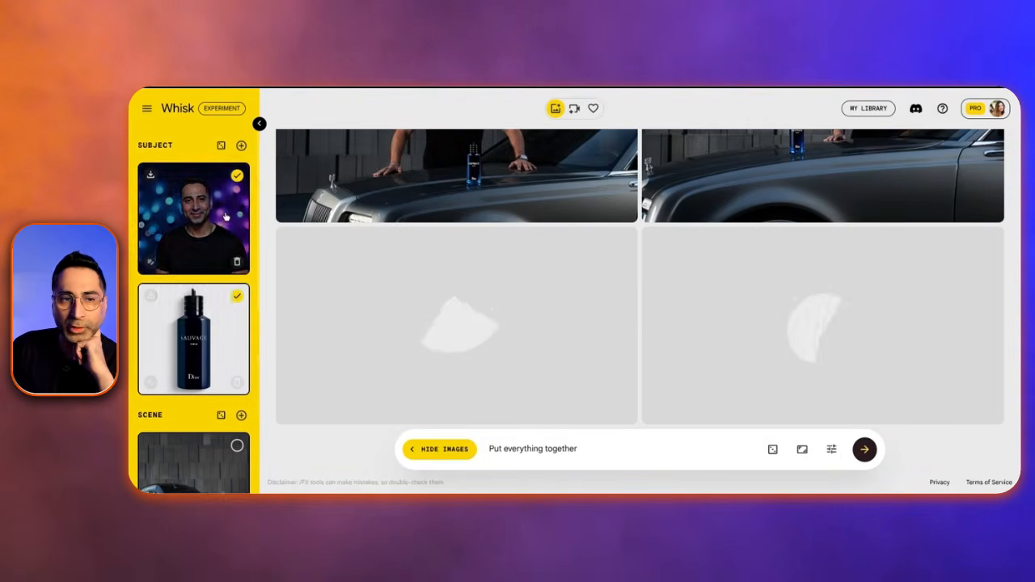
{"action": "scroll", "coordinate": [227, 216], "scroll_direction": "down", "scroll_amount": 5}
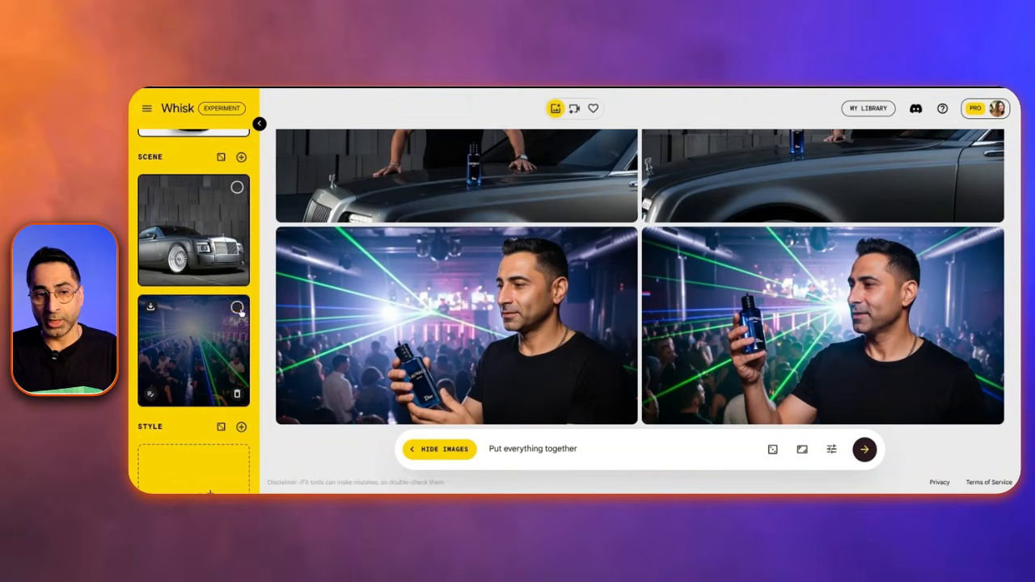
Add a third subject image generated from the description "a beautiful woman wearing party ready clothes for a night out in a night club)".
{"action": "scroll", "coordinate": [240, 311], "scroll_direction": "up", "scroll_amount": 4}
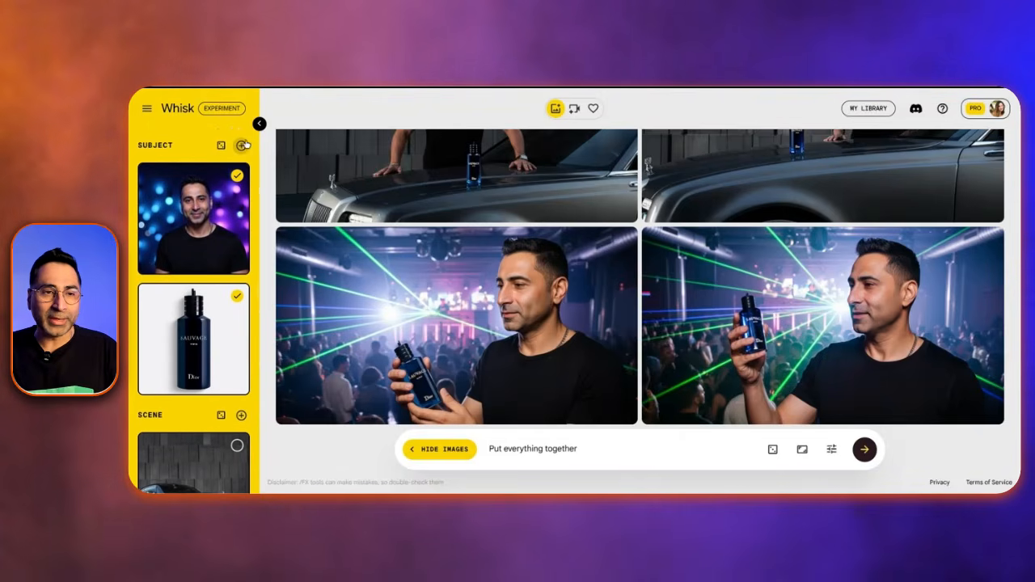
{"action": "left_click", "coordinate": [242, 145]}
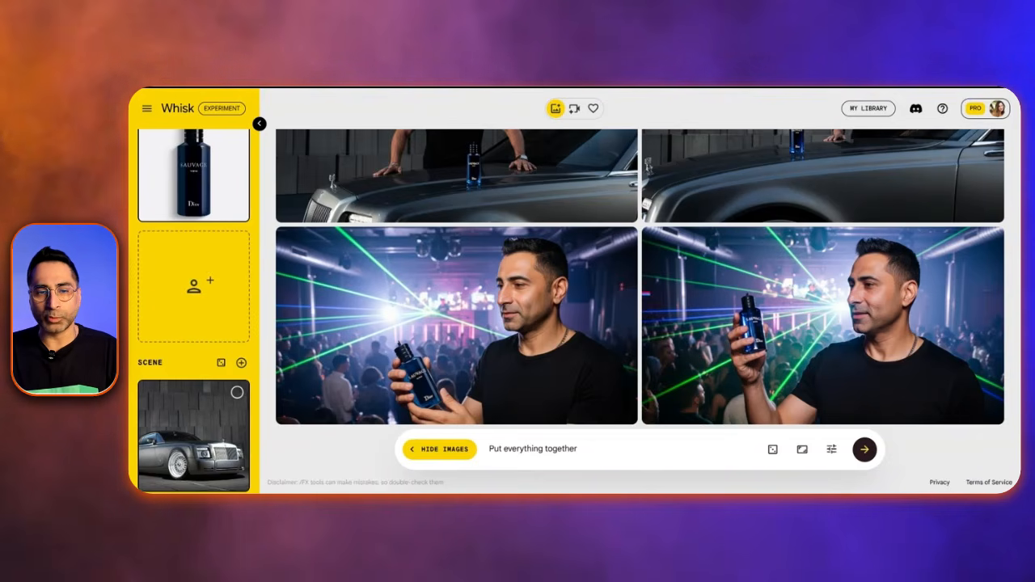
{"action": "left_click", "coordinate": [194, 256]}
{"action": "type", "text": "a beautiful woman wearing party ready clothes for a night out in a night club)"}
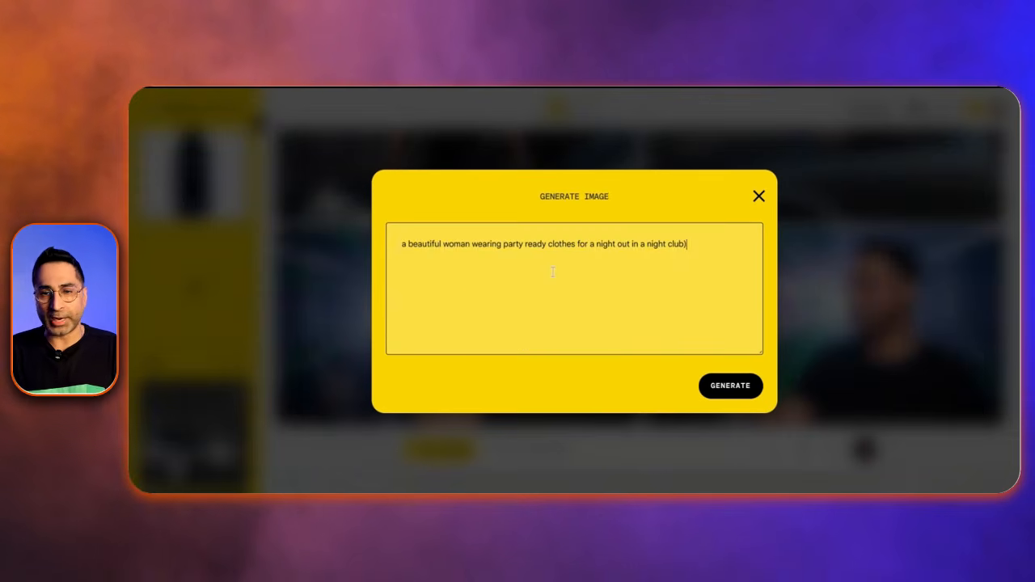
{"action": "left_click", "coordinate": [727, 390]}
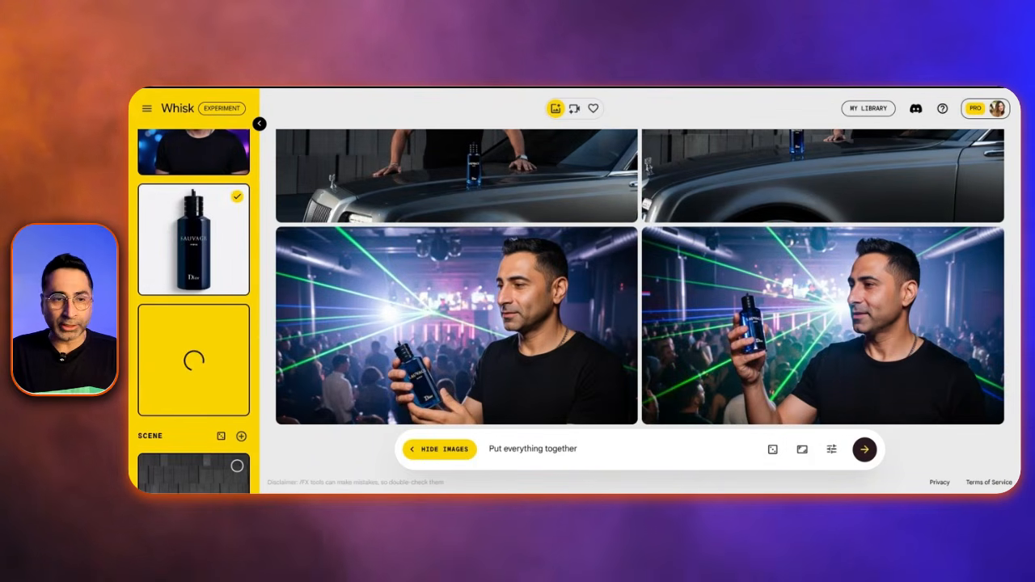
{"action": "scroll", "coordinate": [225, 308], "scroll_direction": "up", "scroll_amount": 1}
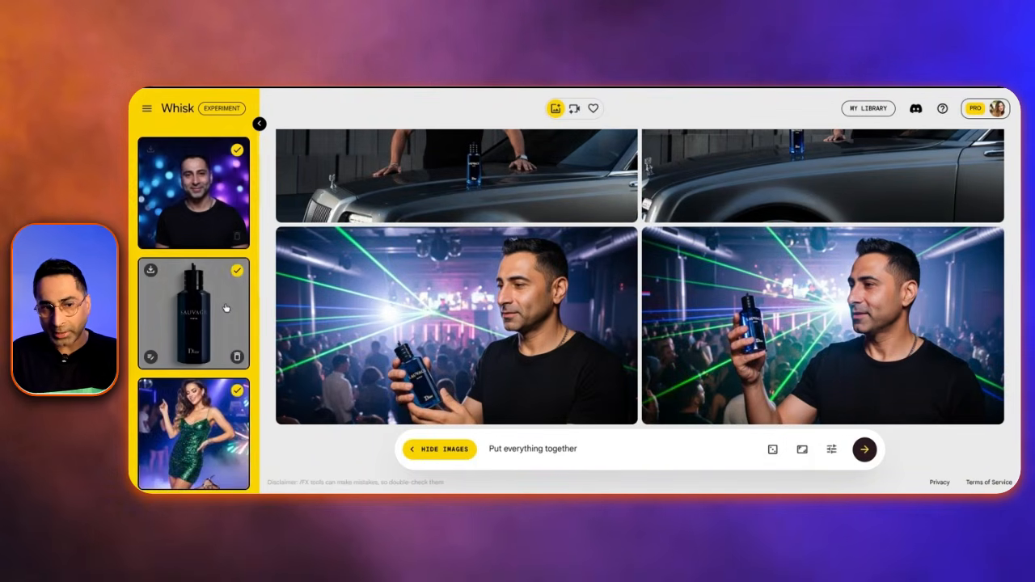
Generate images from a prompt putting the man, woman and perfume bottle together, full body, with his face visible and an amazing party-ready jacket.
{"action": "scroll", "coordinate": [226, 308], "scroll_direction": "down", "scroll_amount": 2}
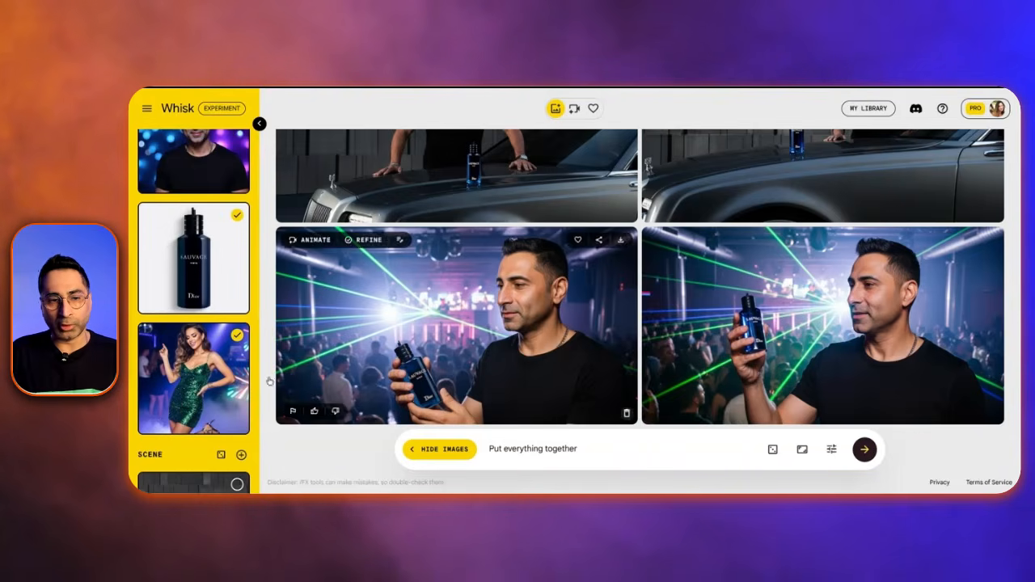
{"action": "triple_click", "coordinate": [545, 449]}
{"action": "type", "text": "Put the man, woman and the Perfume bottle together. Make the man wear an amazing jacket holding the suavue perfume bottle to be party ready. Make sure his face is visible and the image is a full body image."}
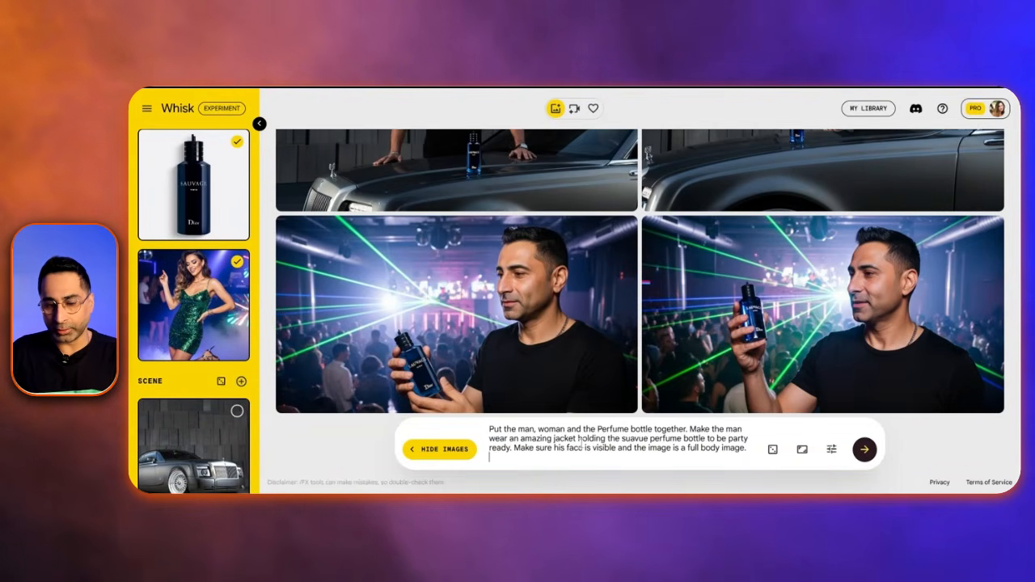
{"action": "key", "text": "BackSpace"}
{"action": "left_click", "coordinate": [871, 450]}
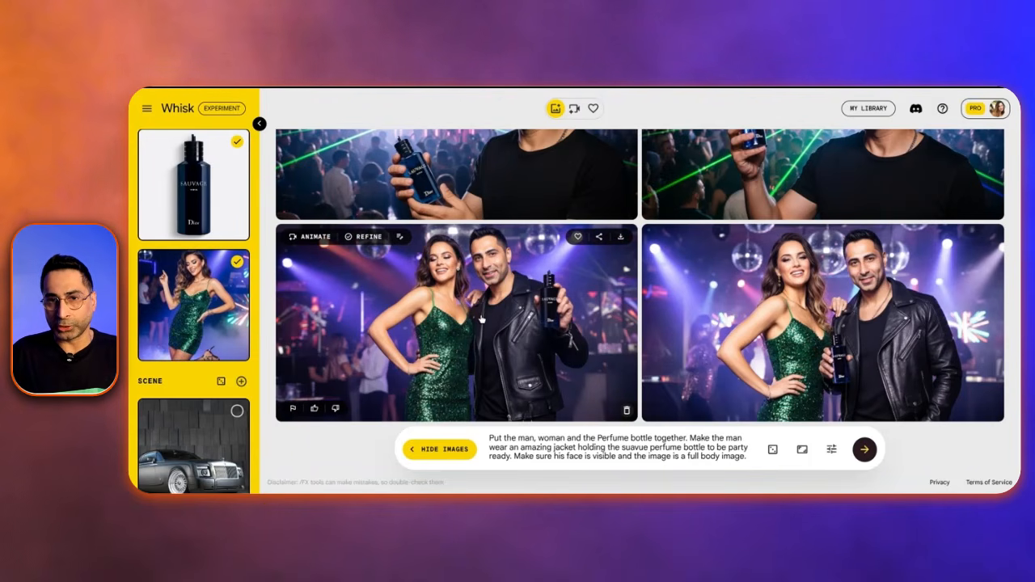
Add a style image generated from the description "Anime" and generate images in that style with the same prompt.
{"action": "scroll", "coordinate": [194, 364], "scroll_direction": "down", "scroll_amount": 5}
{"action": "left_click", "coordinate": [204, 414]}
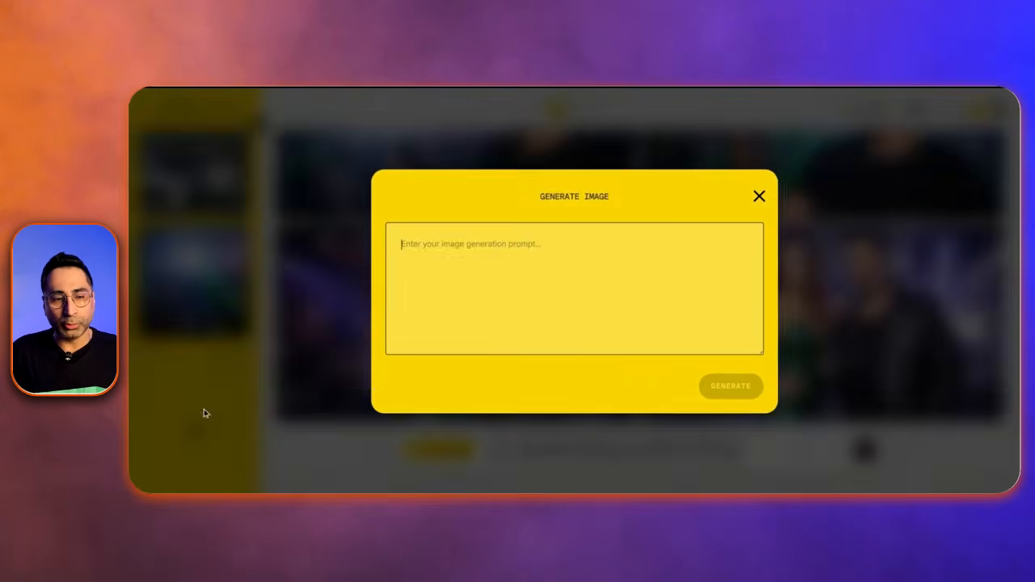
{"action": "type", "text": "Anime"}
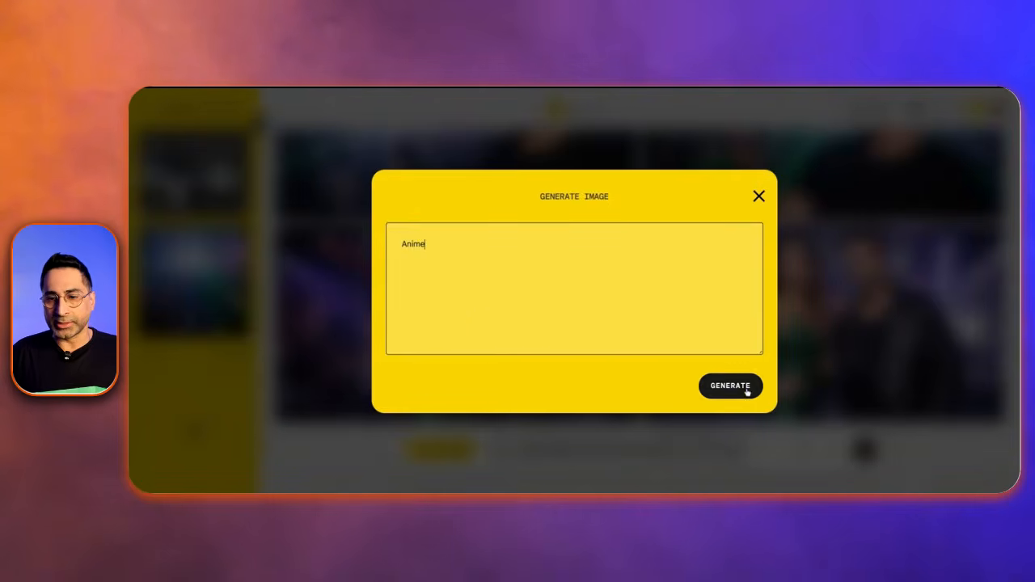
{"action": "left_click", "coordinate": [736, 387]}
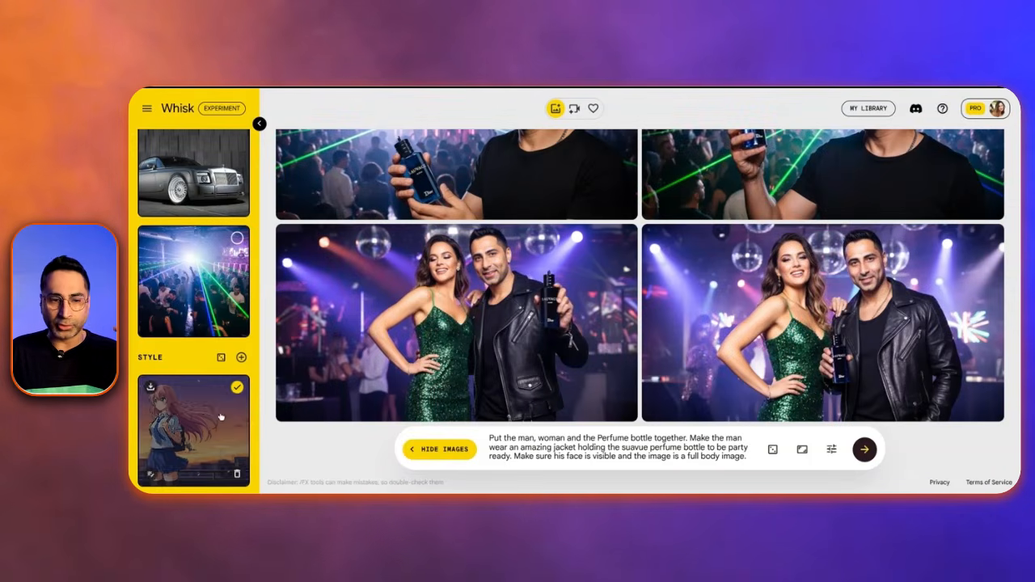
{"action": "left_click", "coordinate": [863, 450]}
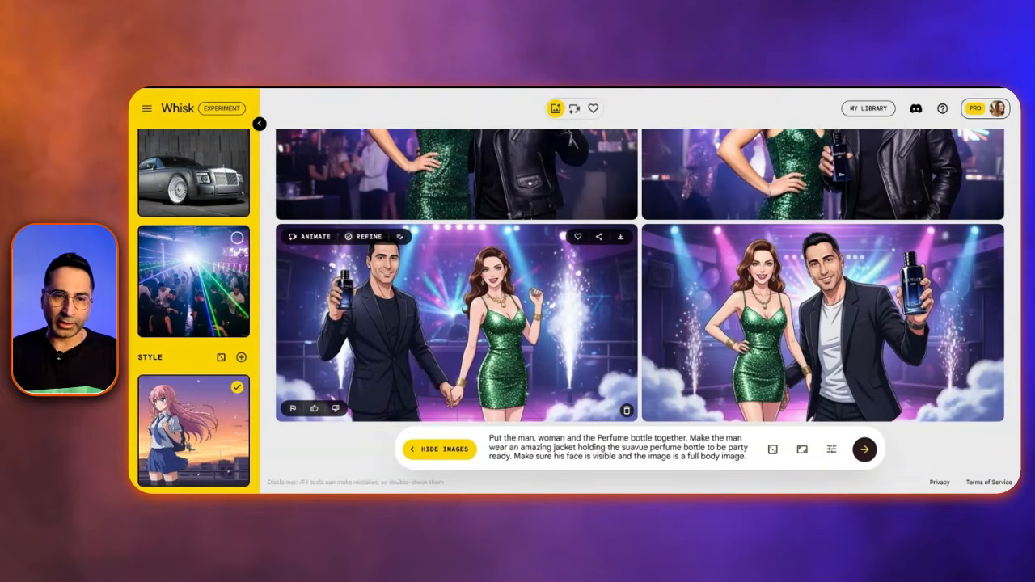
Compare the anime-style images of the couple with the earlier realistic nightclub images.
{"action": "scroll", "coordinate": [495, 322], "scroll_direction": "up", "scroll_amount": 2}
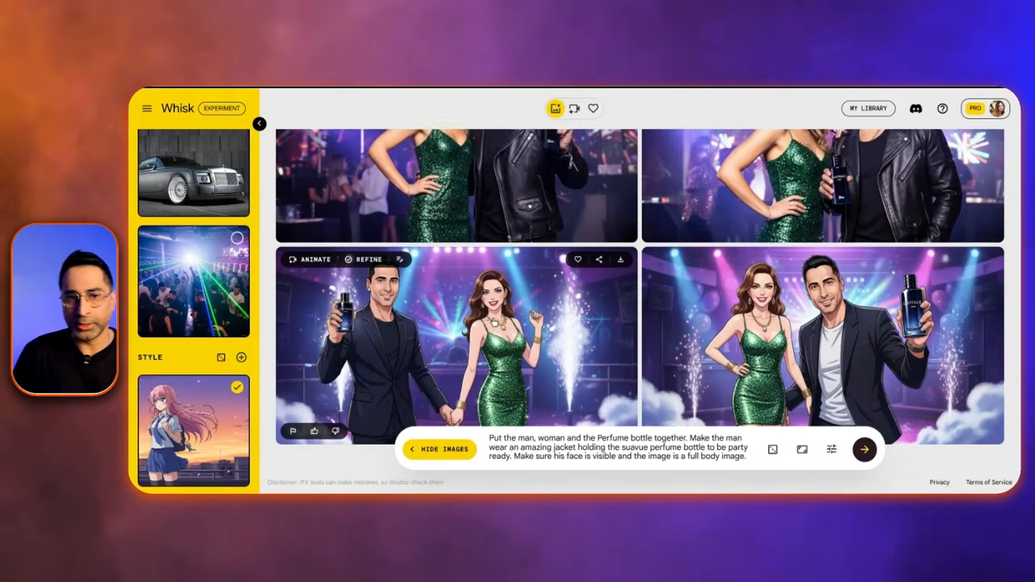
{"action": "scroll", "coordinate": [498, 322], "scroll_direction": "down", "scroll_amount": 2}
{"action": "scroll", "coordinate": [502, 325], "scroll_direction": "up", "scroll_amount": 1}
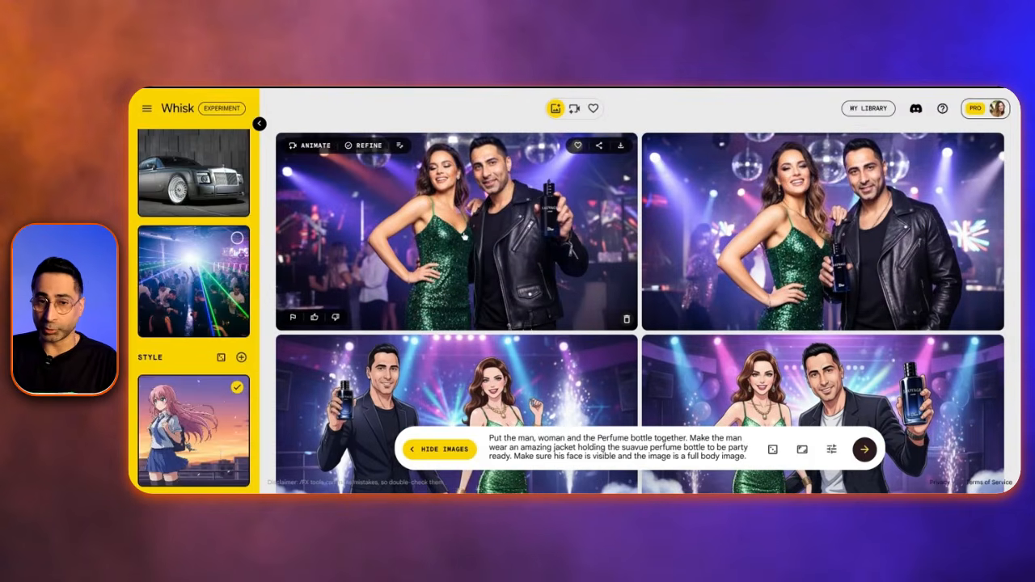
{"action": "scroll", "coordinate": [506, 330], "scroll_direction": "down", "scroll_amount": 1}
{"action": "scroll", "coordinate": [506, 330], "scroll_direction": "down", "scroll_amount": 1}
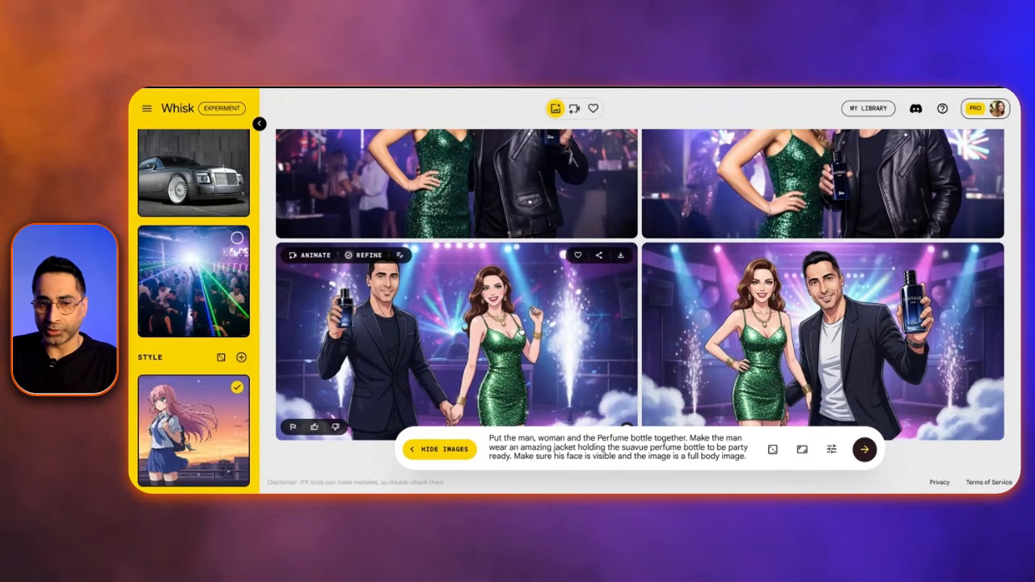
{"action": "scroll", "coordinate": [494, 312], "scroll_direction": "up", "scroll_amount": 2}
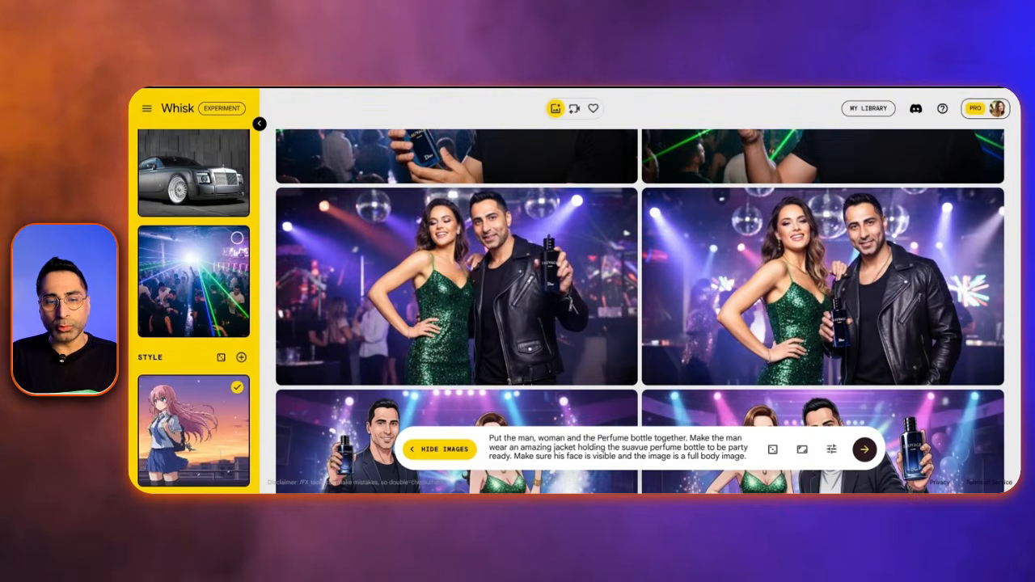
{"action": "scroll", "coordinate": [495, 303], "scroll_direction": "up", "scroll_amount": 1}
{"action": "scroll", "coordinate": [495, 302], "scroll_direction": "down", "scroll_amount": 1}
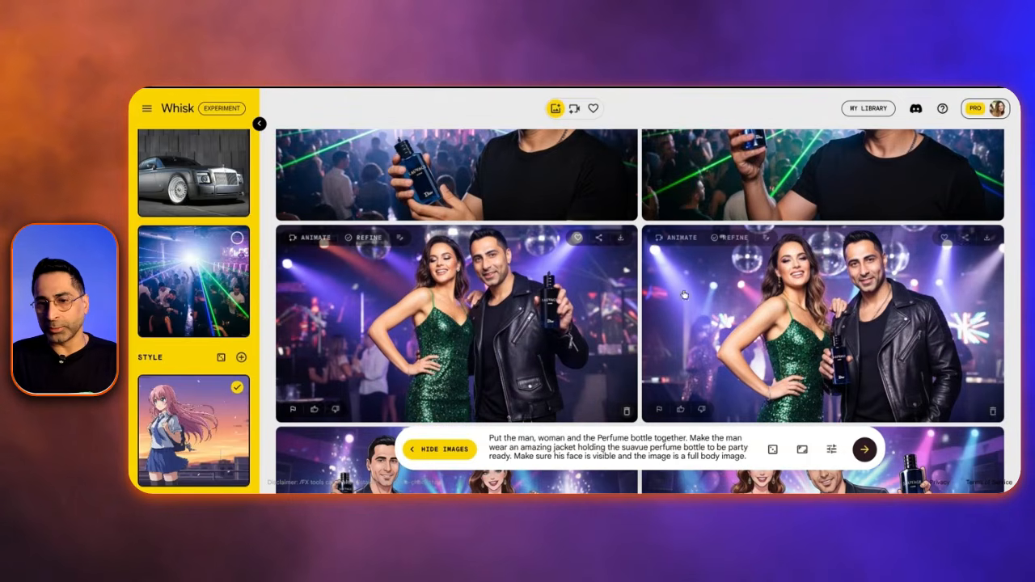
Animate the second leather-jacket photo with the prompt "camera pans out slowly 360 while the man and woman laugh and there is background club music playing".
{"action": "left_click", "coordinate": [733, 238]}
{"action": "key", "text": "Escape"}
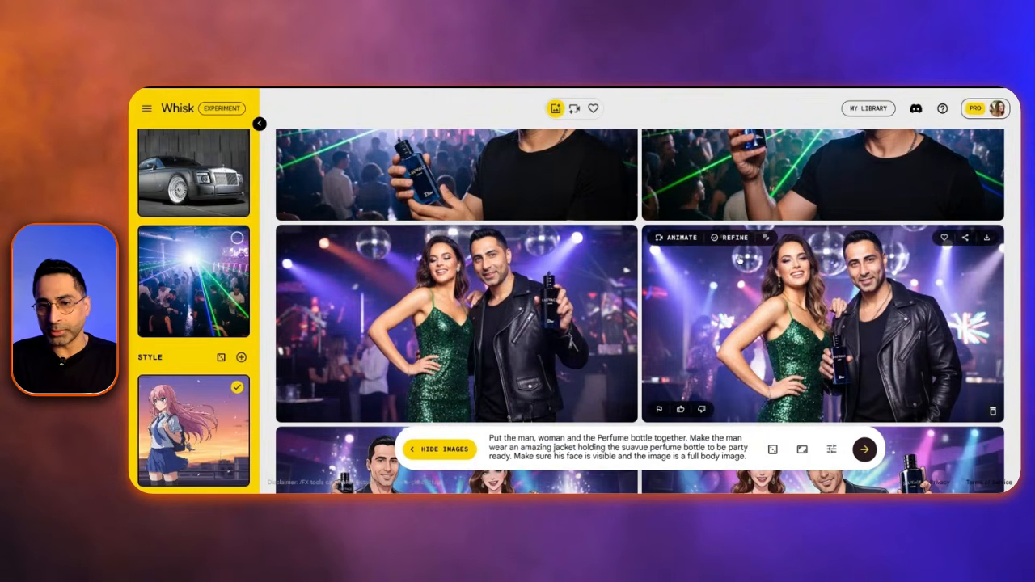
{"action": "left_click", "coordinate": [679, 237]}
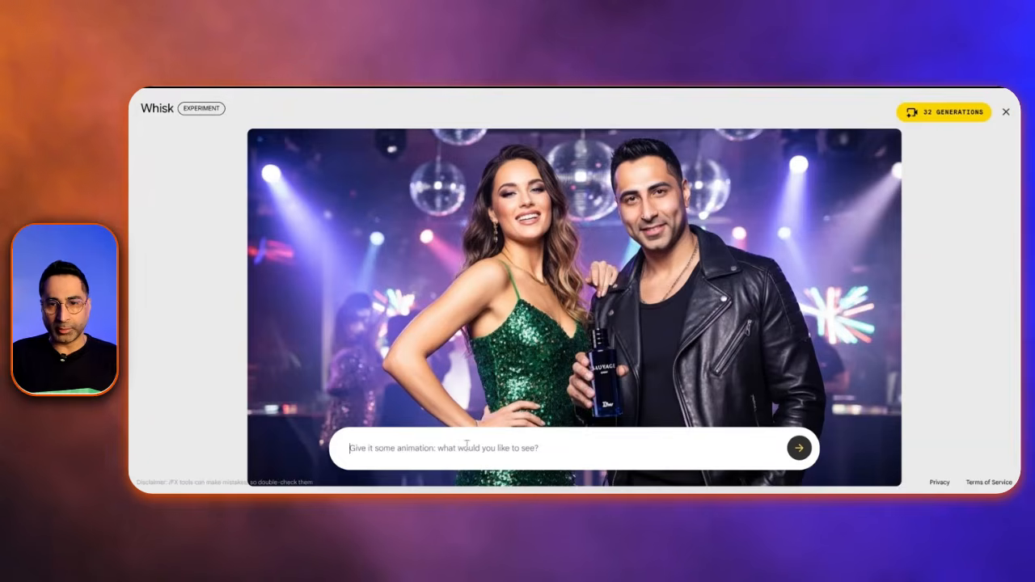
{"action": "type", "text": "camera pans out slowly 360 while the man and woman laugh and there is background club music playing"}
{"action": "key", "text": "Return"}
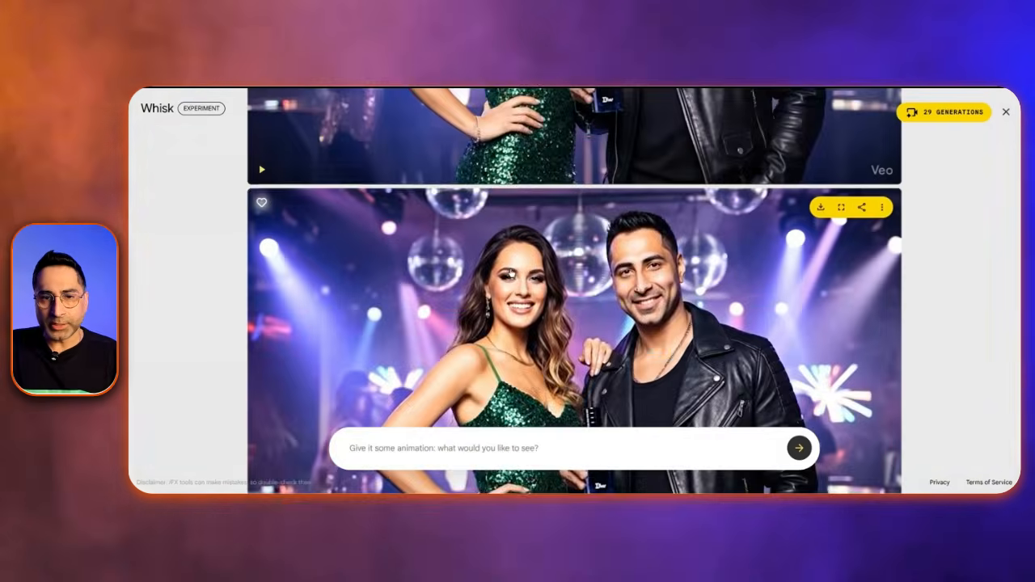
Review the generated animations of the couple and play one of the videos in full screen.
{"action": "scroll", "coordinate": [502, 276], "scroll_direction": "up", "scroll_amount": 2}
{"action": "scroll", "coordinate": [502, 277], "scroll_direction": "down", "scroll_amount": 1}
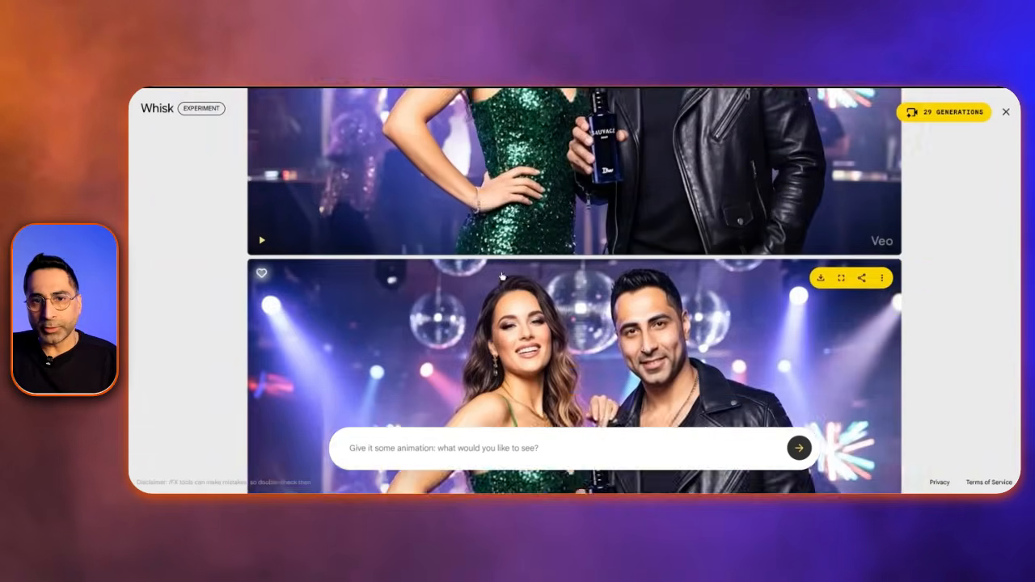
{"action": "scroll", "coordinate": [502, 277], "scroll_direction": "up", "scroll_amount": 2}
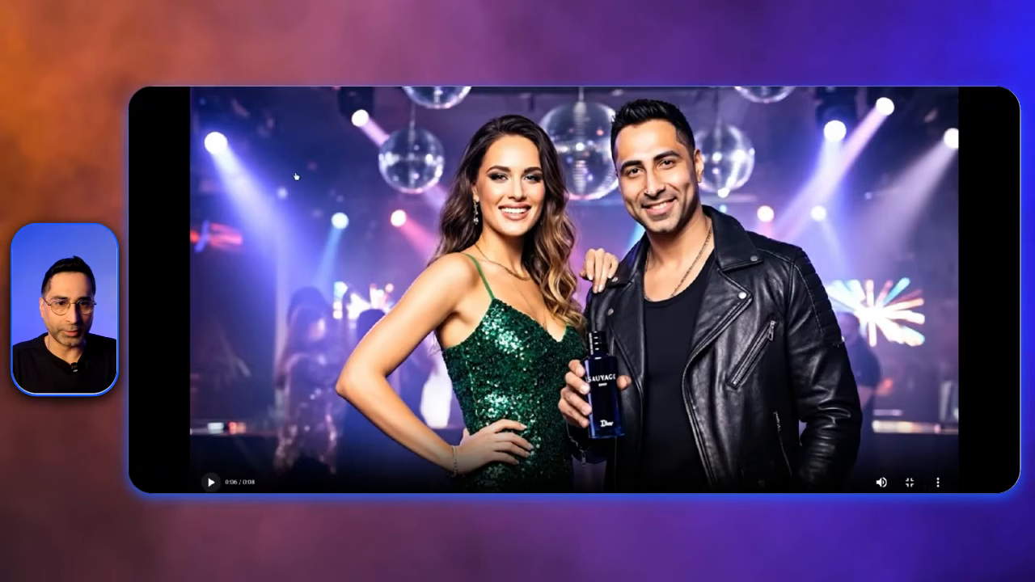
{"action": "left_click", "coordinate": [220, 486]}
{"action": "left_click", "coordinate": [220, 486]}
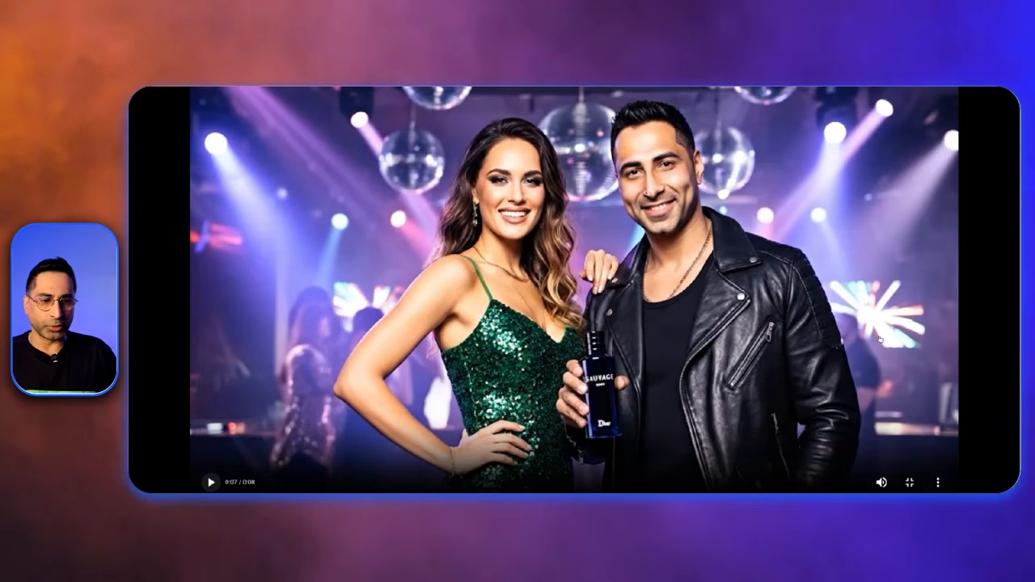
Download the couple's full-screen video and close the animation view.
{"action": "left_click", "coordinate": [938, 482]}
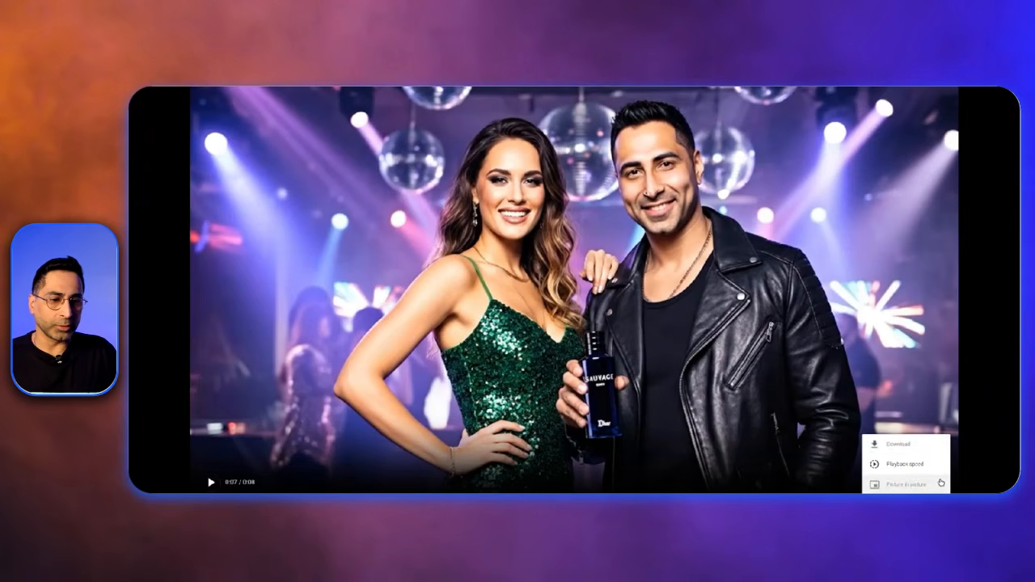
{"action": "left_click", "coordinate": [920, 443]}
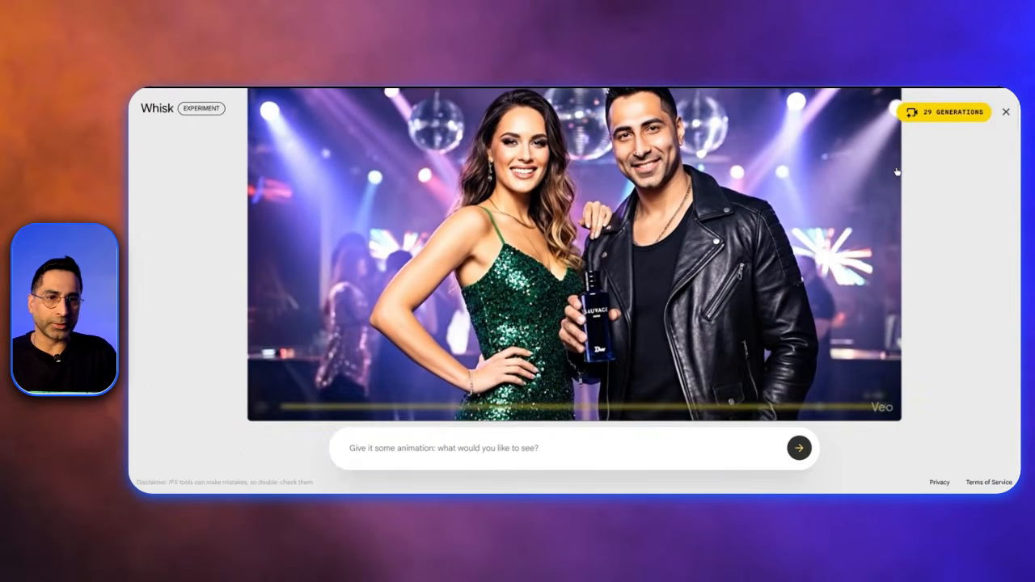
{"action": "scroll", "coordinate": [906, 186], "scroll_direction": "down", "scroll_amount": 2}
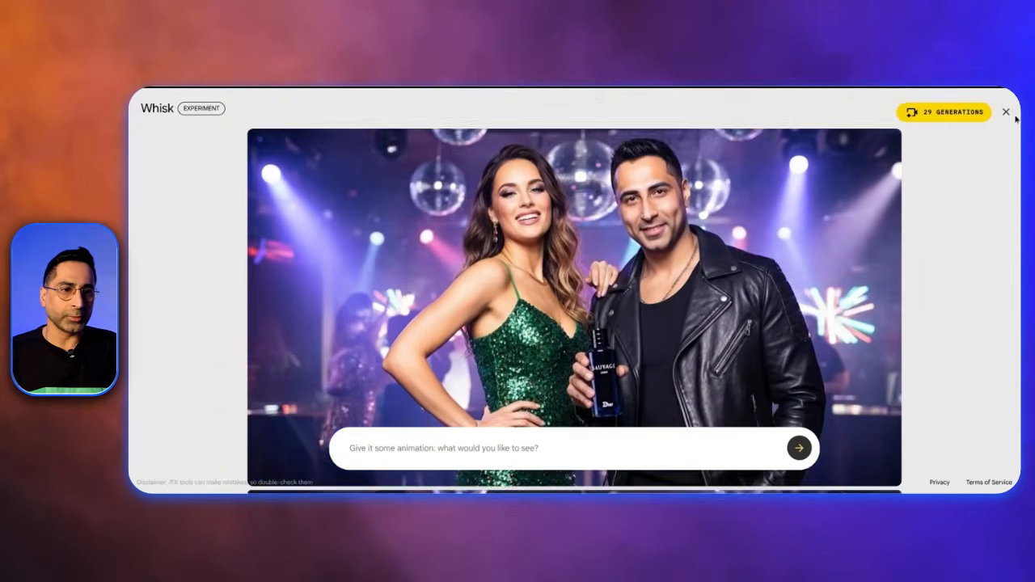
{"action": "left_click", "coordinate": [1004, 114]}
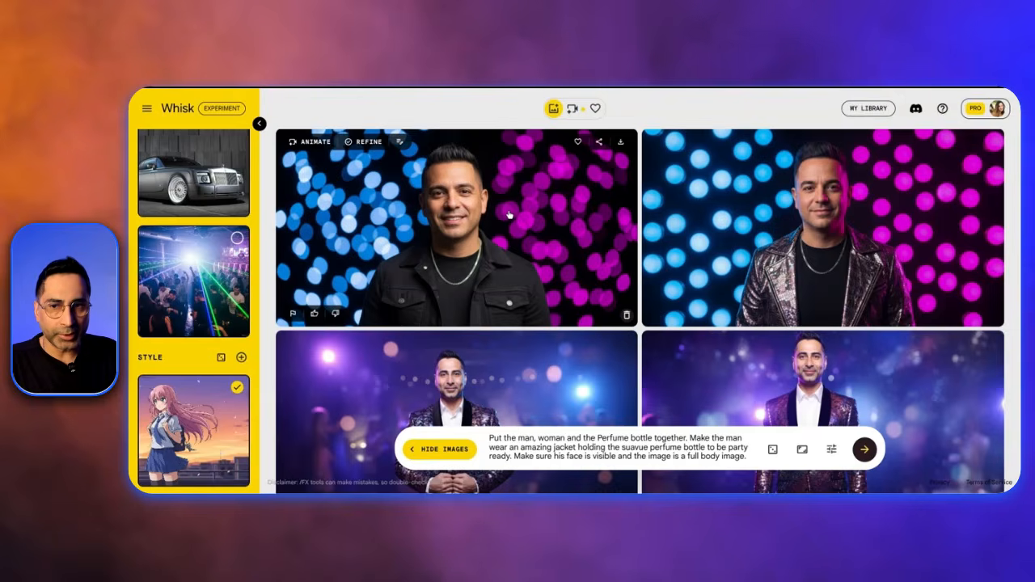
Look through the project's generated images and videos, and browse all the images saved in the library.
{"action": "scroll", "coordinate": [560, 270], "scroll_direction": "down", "scroll_amount": 2}
{"action": "scroll", "coordinate": [562, 271], "scroll_direction": "up", "scroll_amount": 2}
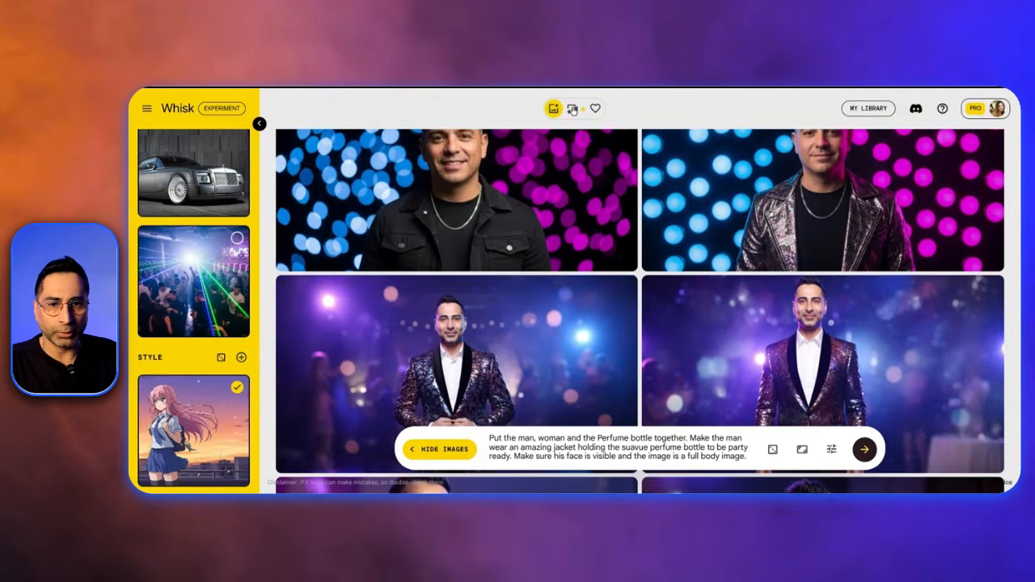
{"action": "left_click", "coordinate": [573, 109]}
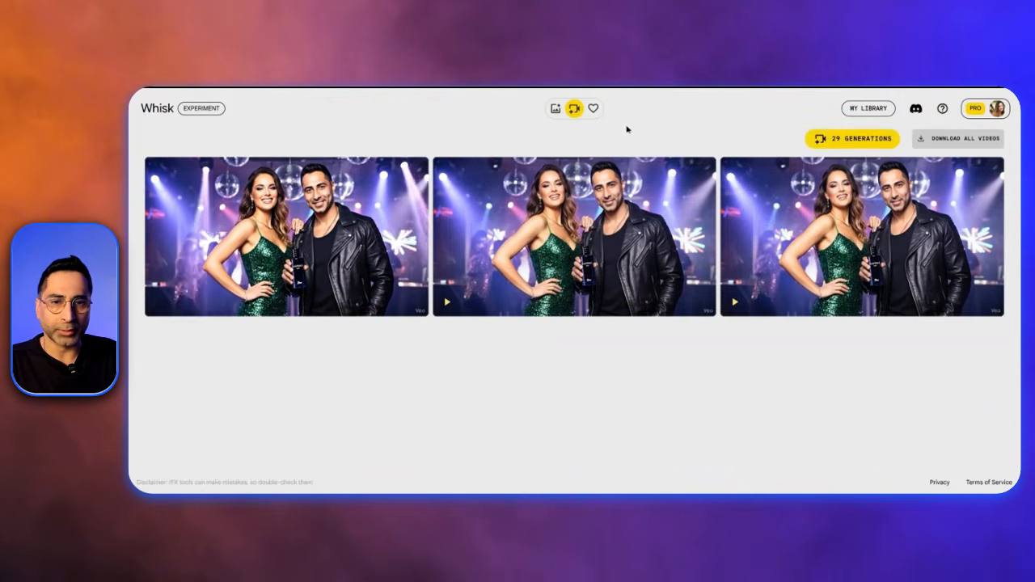
{"action": "left_click", "coordinate": [850, 109]}
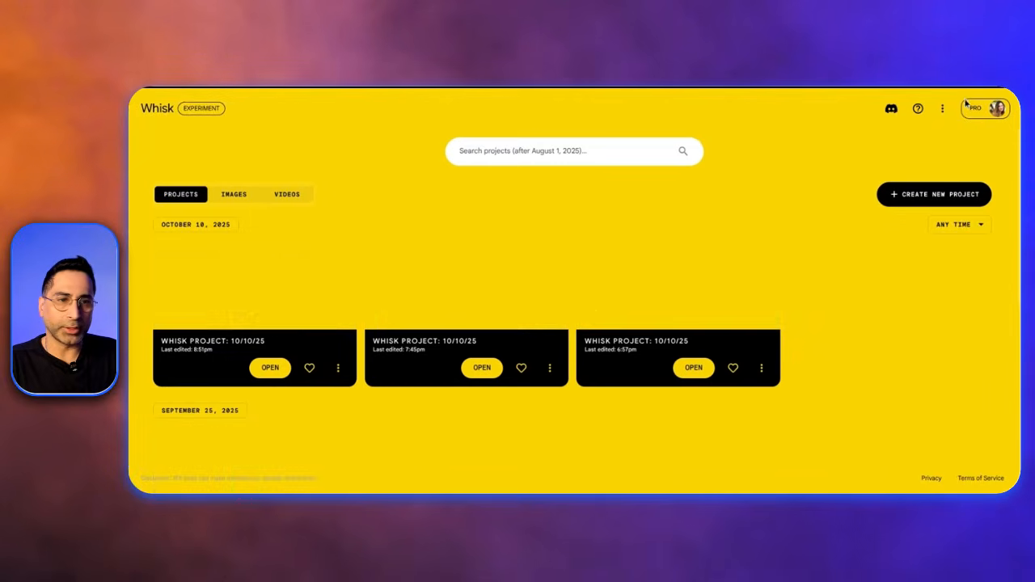
{"action": "scroll", "coordinate": [325, 311], "scroll_direction": "down", "scroll_amount": 1}
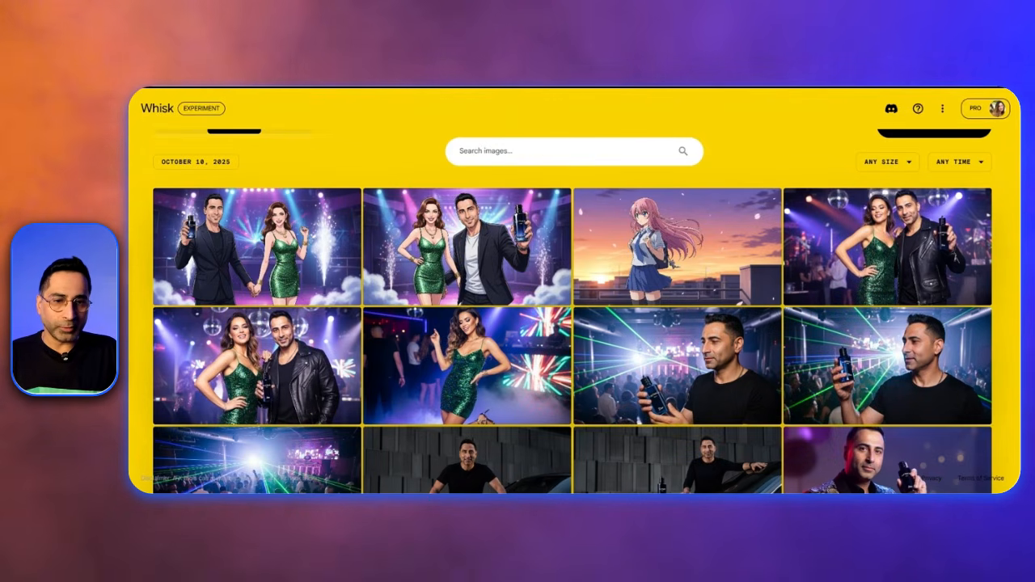
Copy the share link of the pink-haired anime schoolgirl image in the library.
{"action": "left_click", "coordinate": [762, 286]}
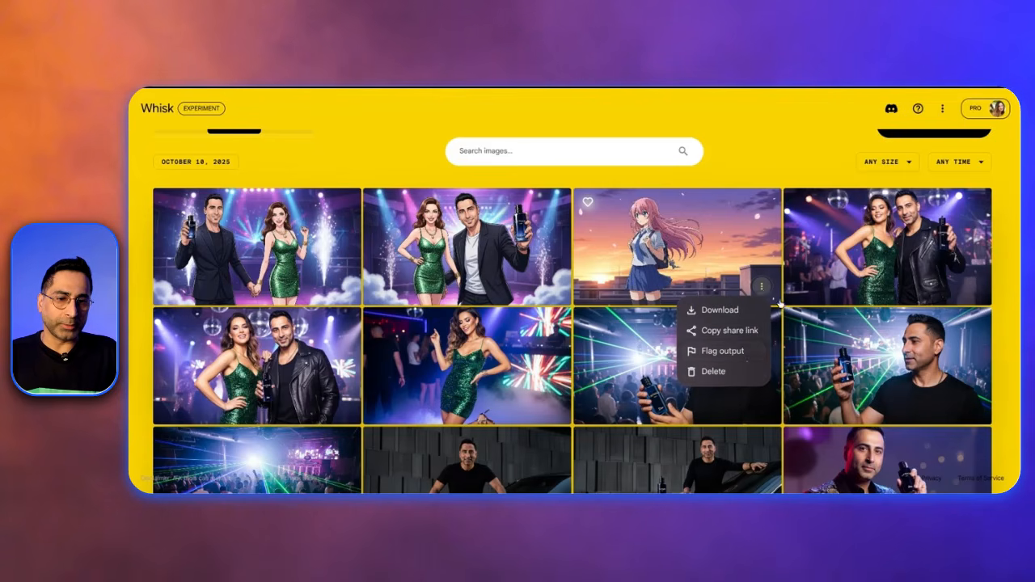
{"action": "left_click", "coordinate": [707, 331]}
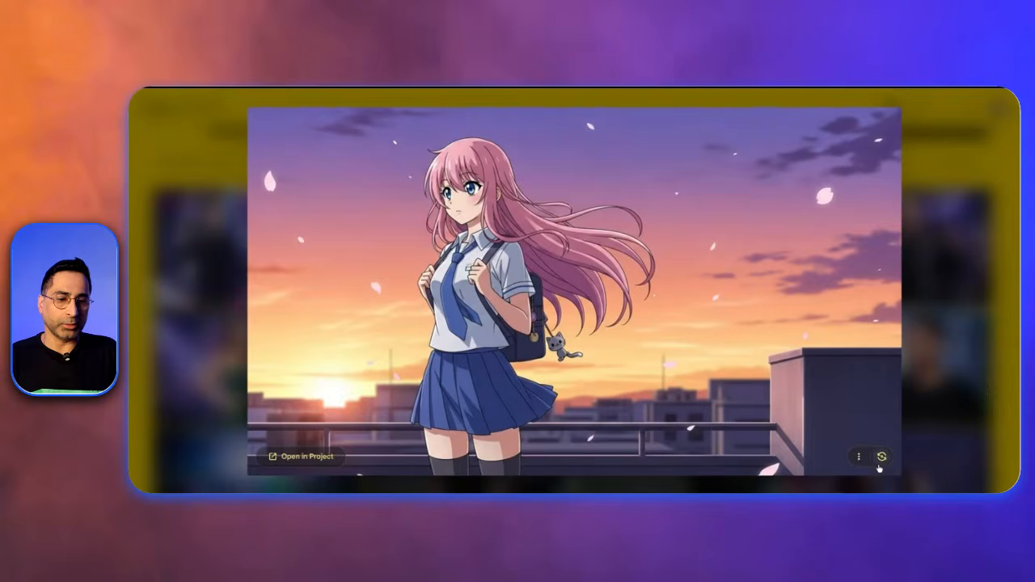
View the details of the enlarged anime schoolgirl and illustrated couple images, and highlight the couple image's seed.
{"action": "left_click", "coordinate": [881, 455]}
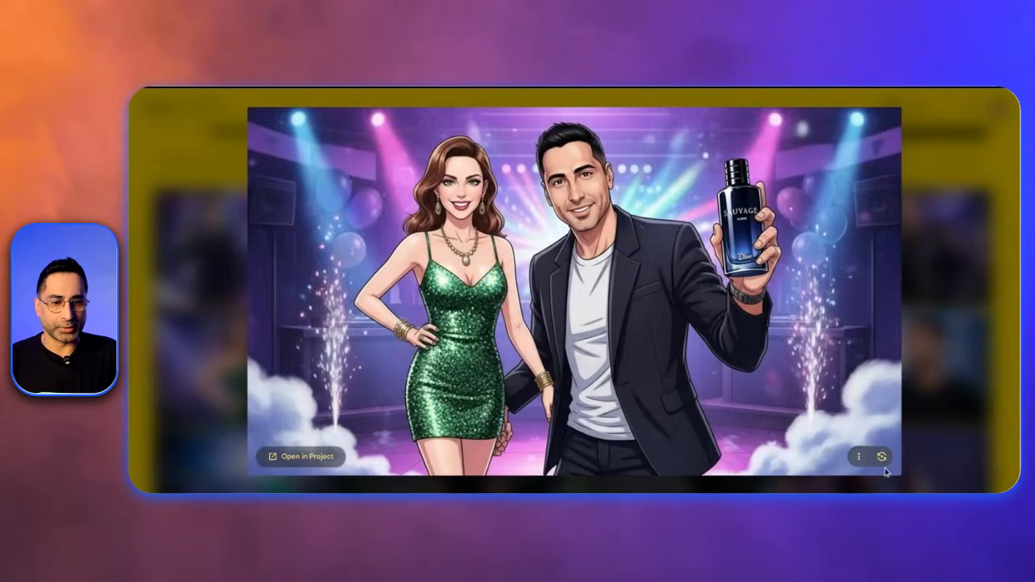
{"action": "left_click", "coordinate": [885, 461]}
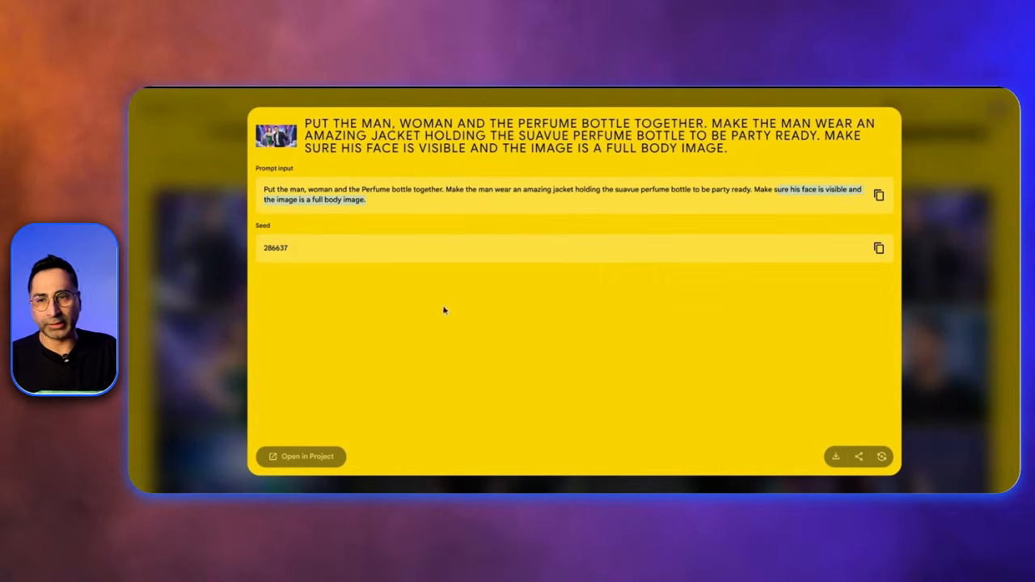
{"action": "left_click_drag", "start_coordinate": [288, 251], "coordinate": [259, 252]}
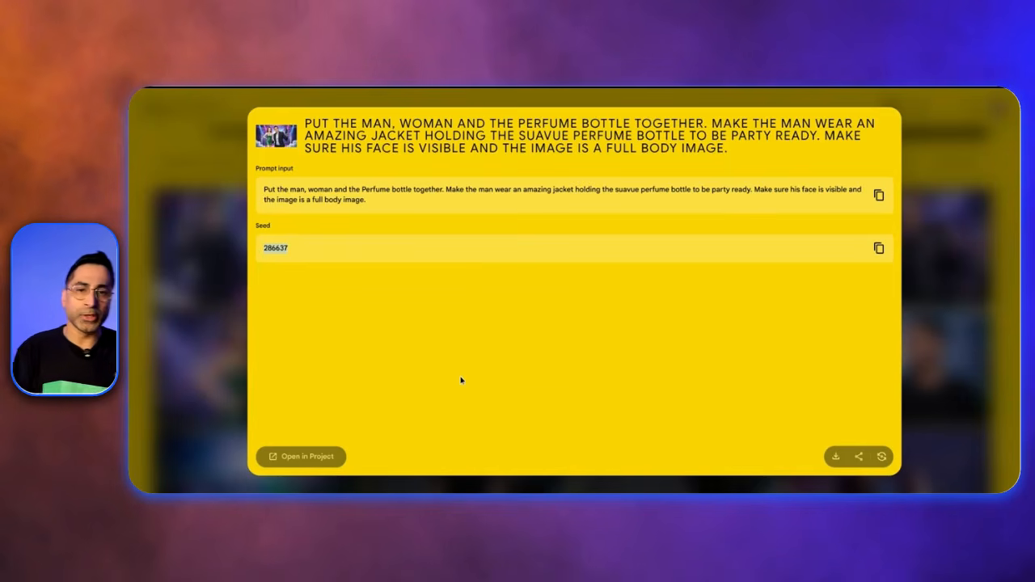